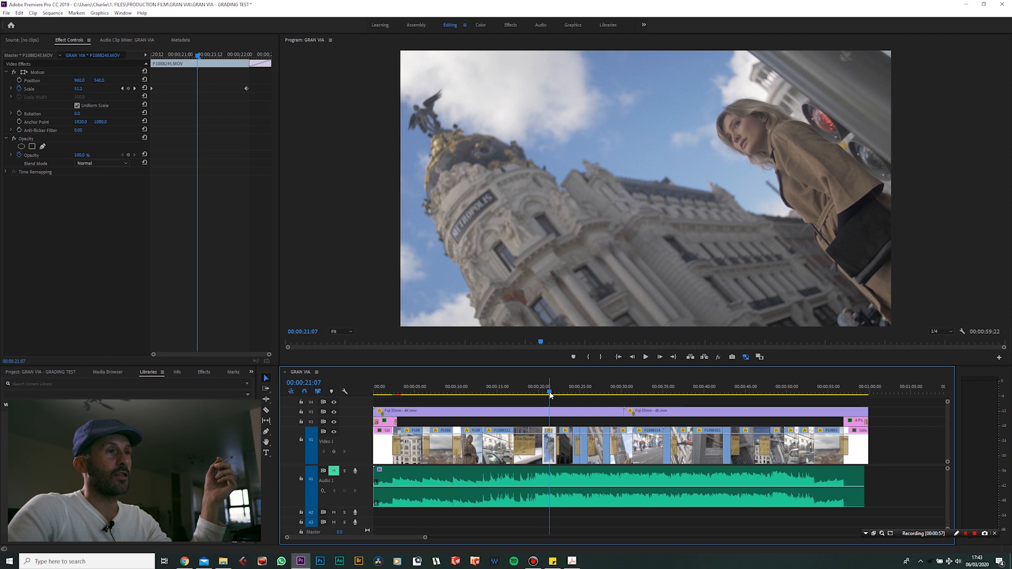
# Park the playhead at 00:00:21:04, switch to the Color workspace and apply the Fuji ETERNA 250D Fuji 3510 creative look to that clip
pyautogui.moveTo(551, 396); pyautogui.dragTo(551, 395)
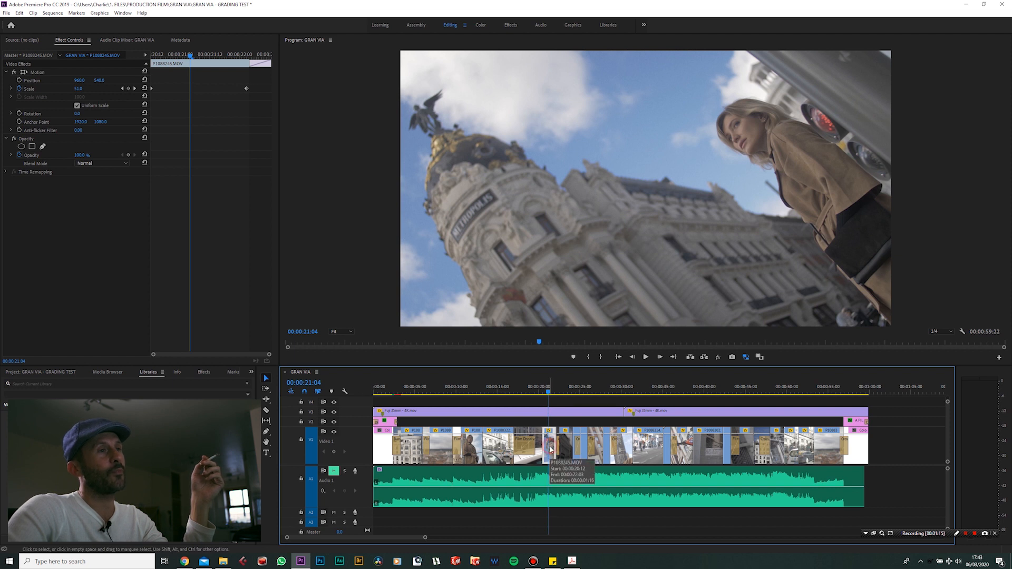
pyautogui.click(482, 25)
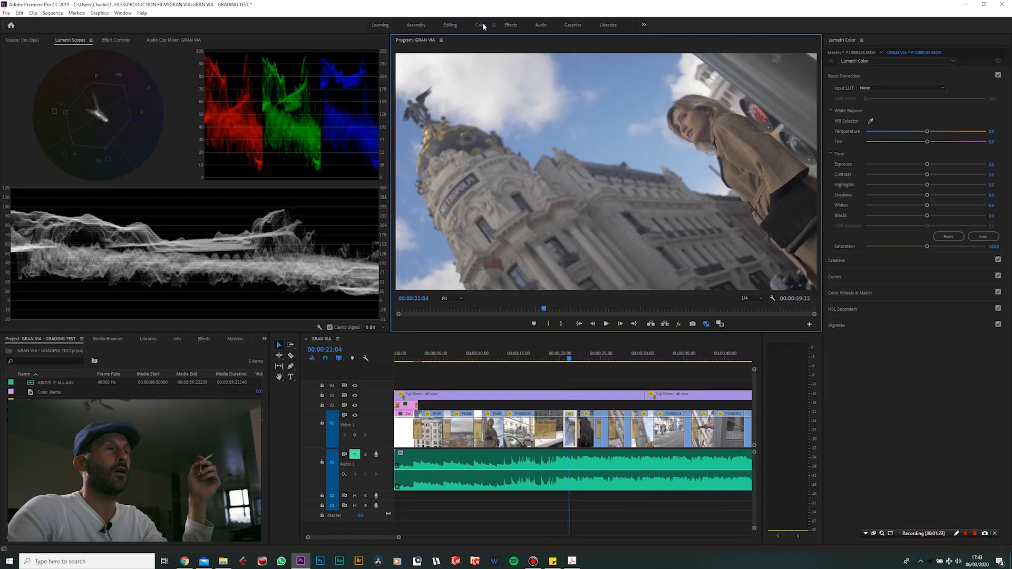
pyautogui.click(920, 261)
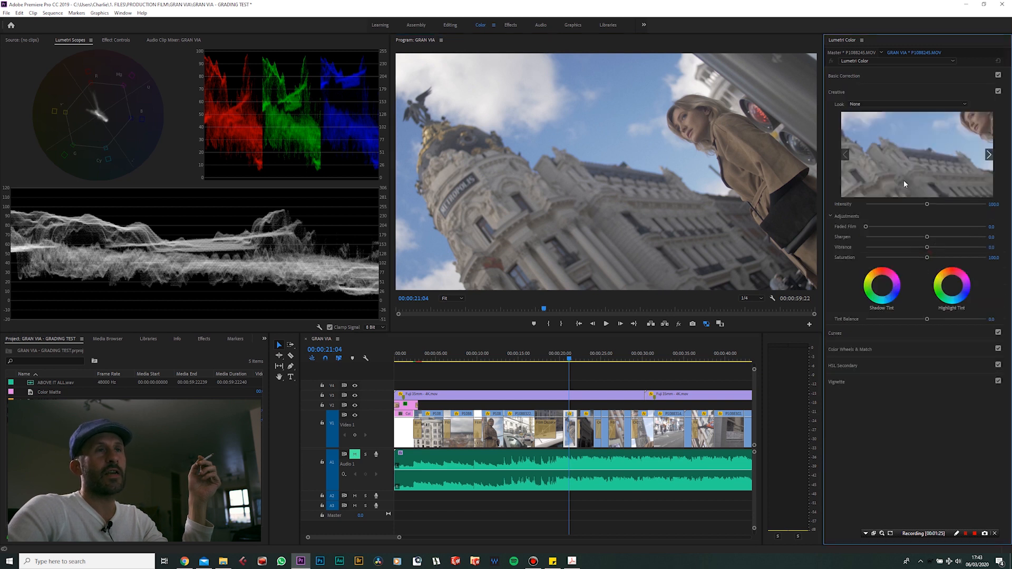
pyautogui.click(907, 103)
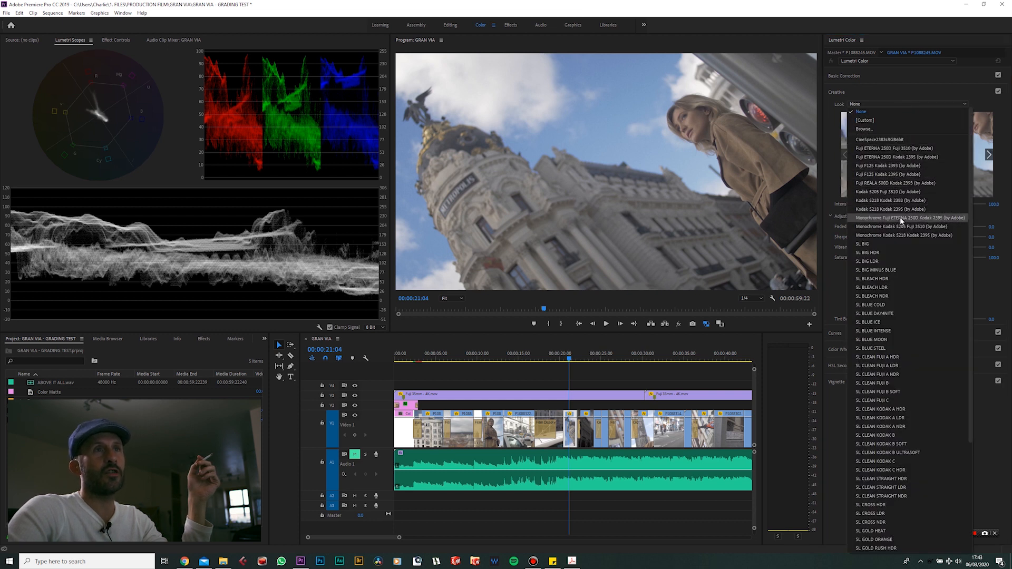
pyautogui.click(918, 149)
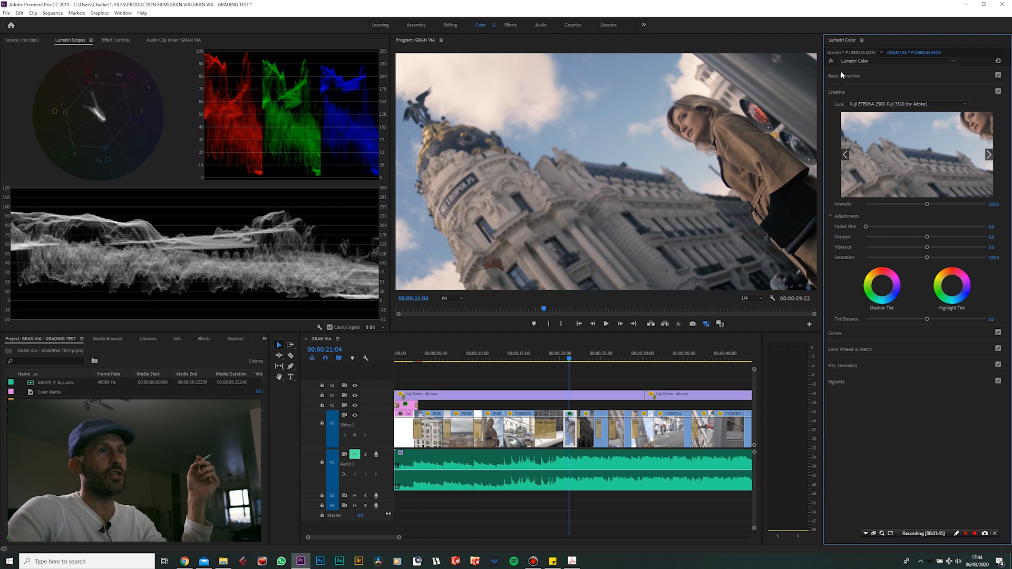
# In the clip's basic correction, set contrast and highlights to about 46, shadows to about -23 and blacks to about 23
pyautogui.click(870, 75)
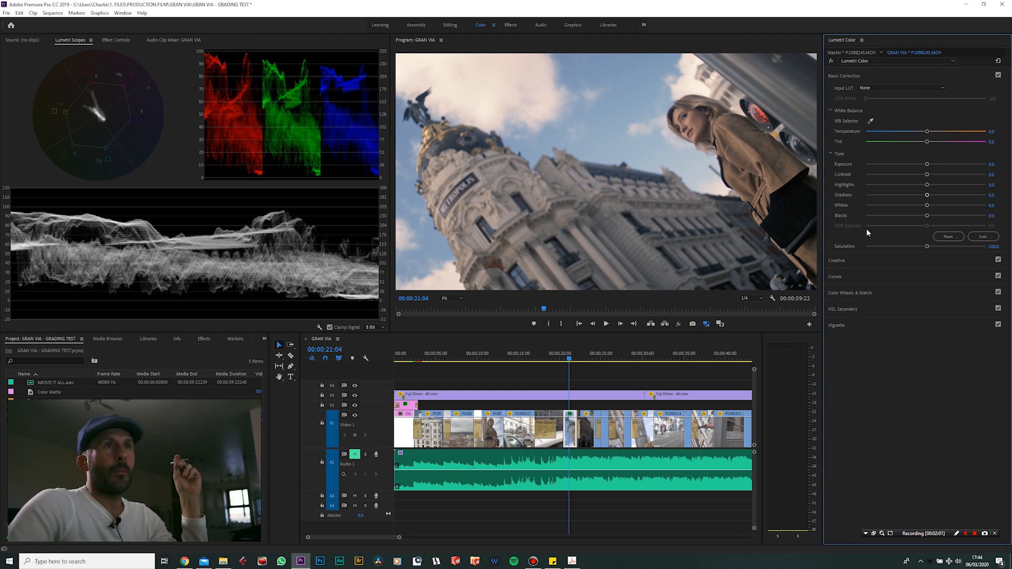
pyautogui.moveTo(927, 185); pyautogui.dragTo(954, 175)
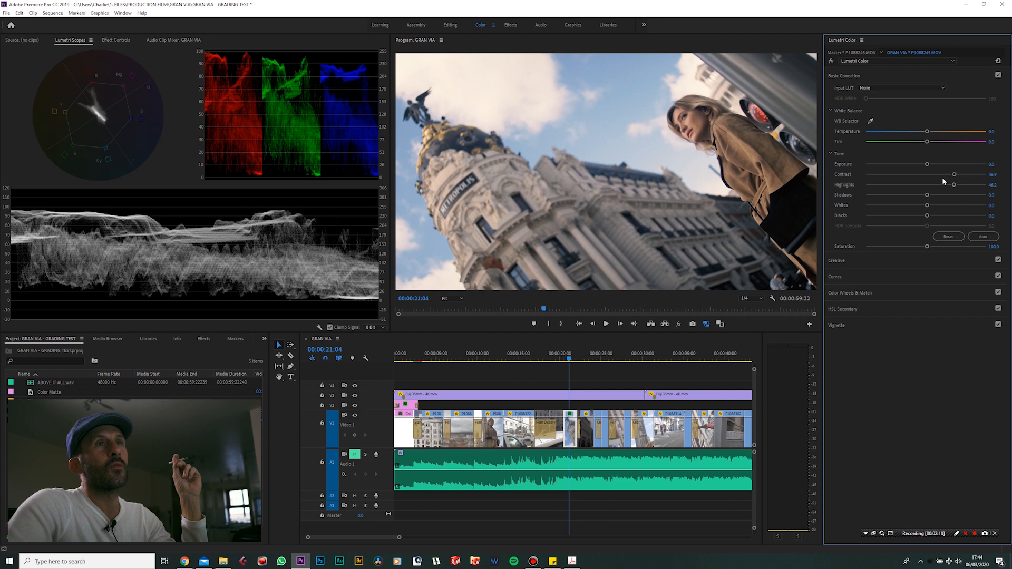
pyautogui.moveTo(928, 196); pyautogui.dragTo(913, 196)
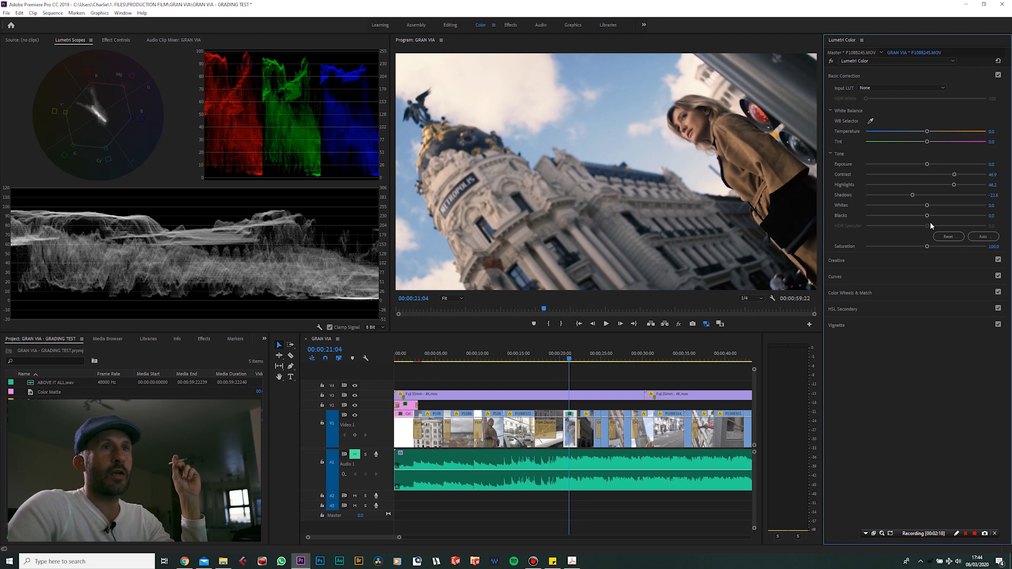
pyautogui.moveTo(929, 216); pyautogui.dragTo(941, 218)
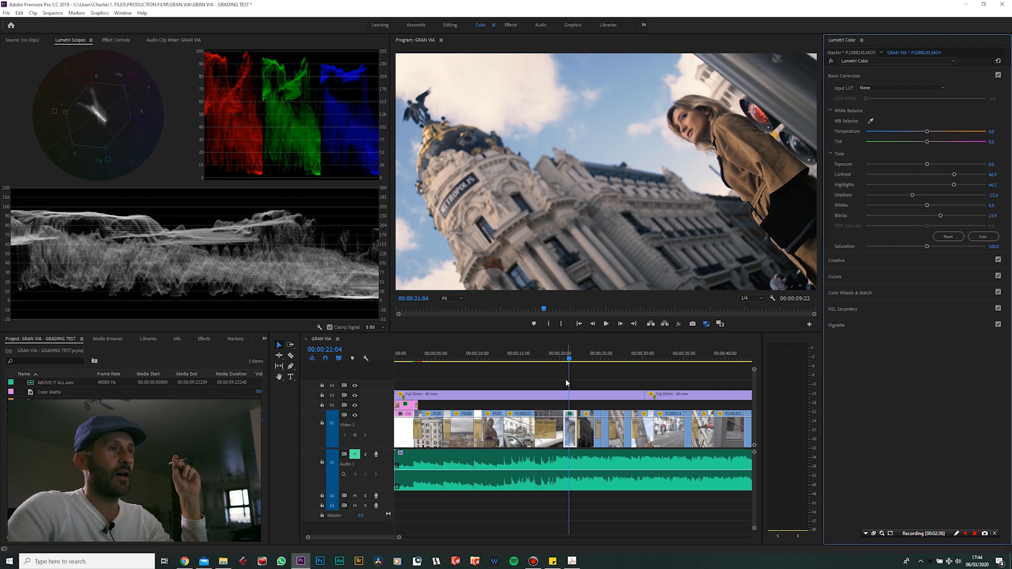
# Examine the picture and Lumetri scopes of other clips across the sequence, including the portrait, street and rooftop shots
pyautogui.click(459, 361)
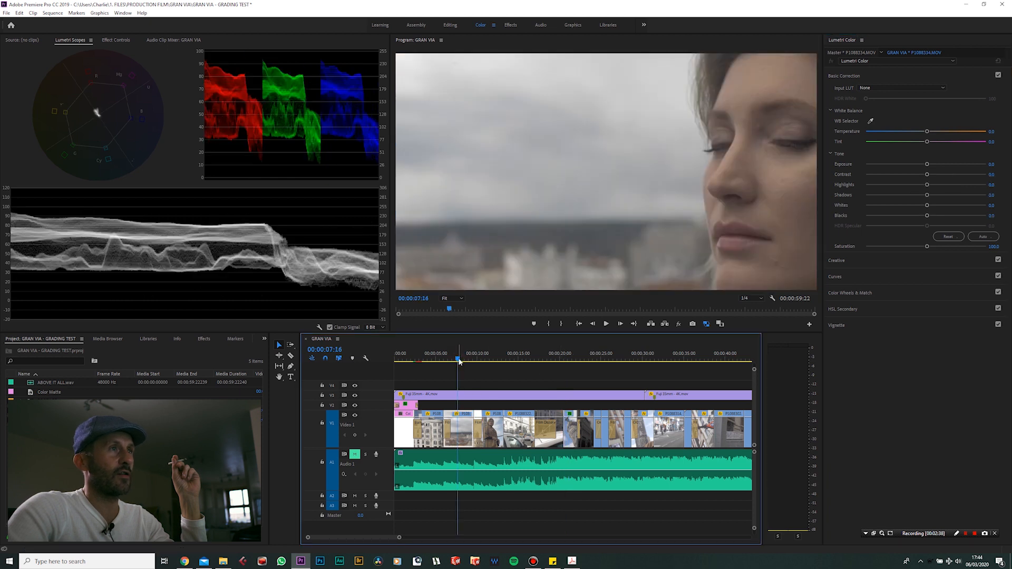
pyautogui.click(588, 359)
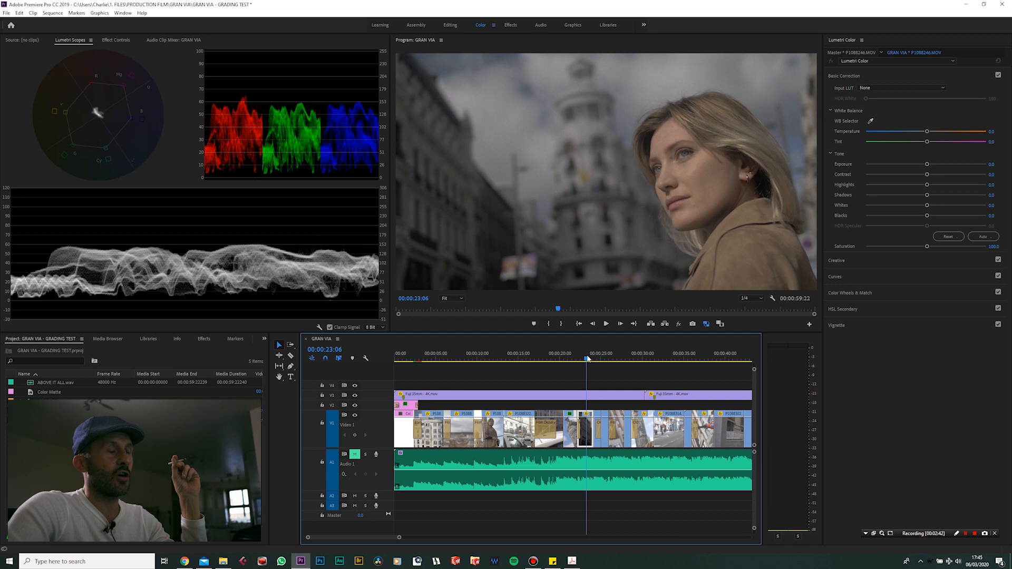
pyautogui.scroll(-2, 585, 358)
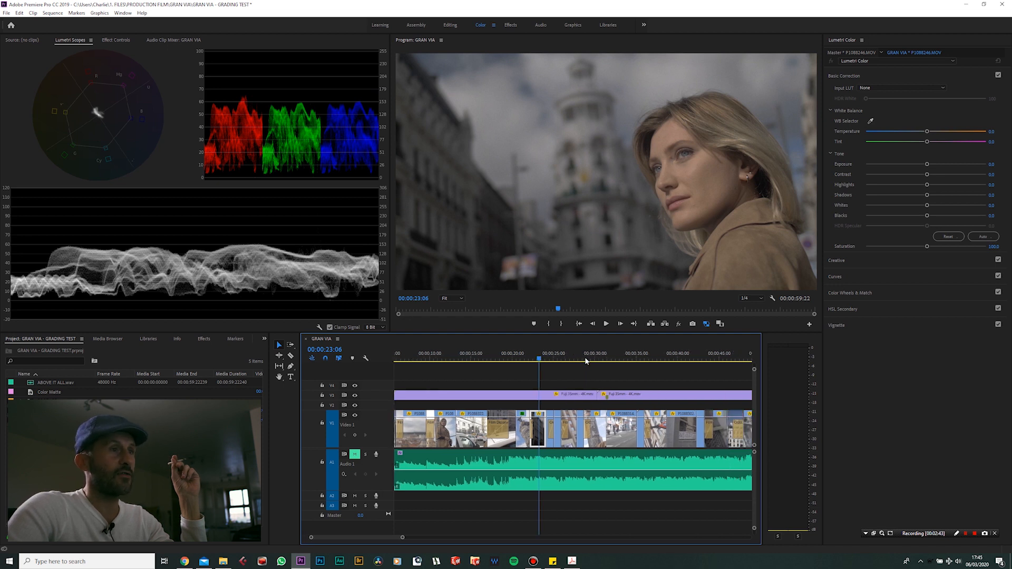
pyautogui.click(626, 359)
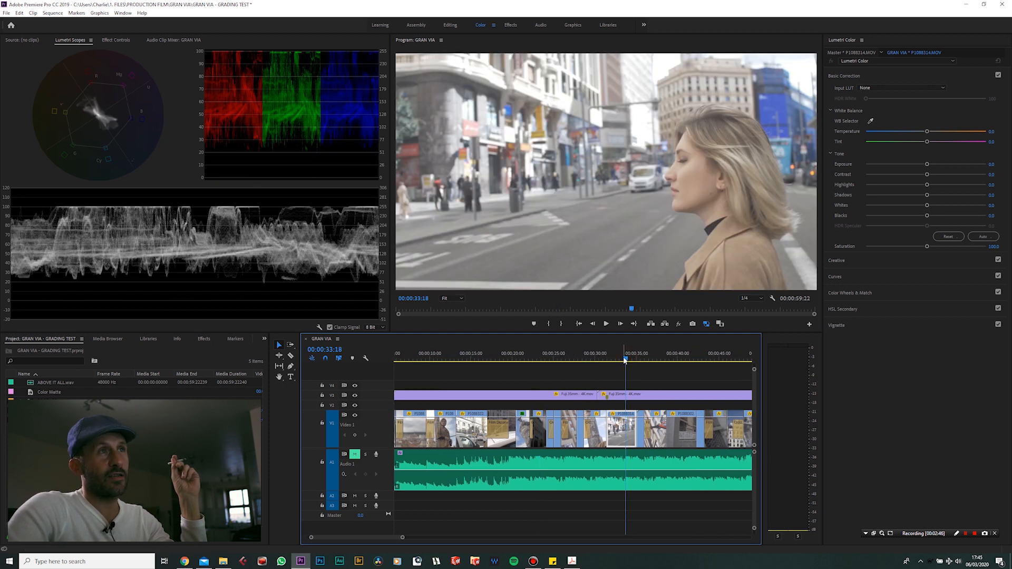
pyautogui.scroll(-2, 624, 359)
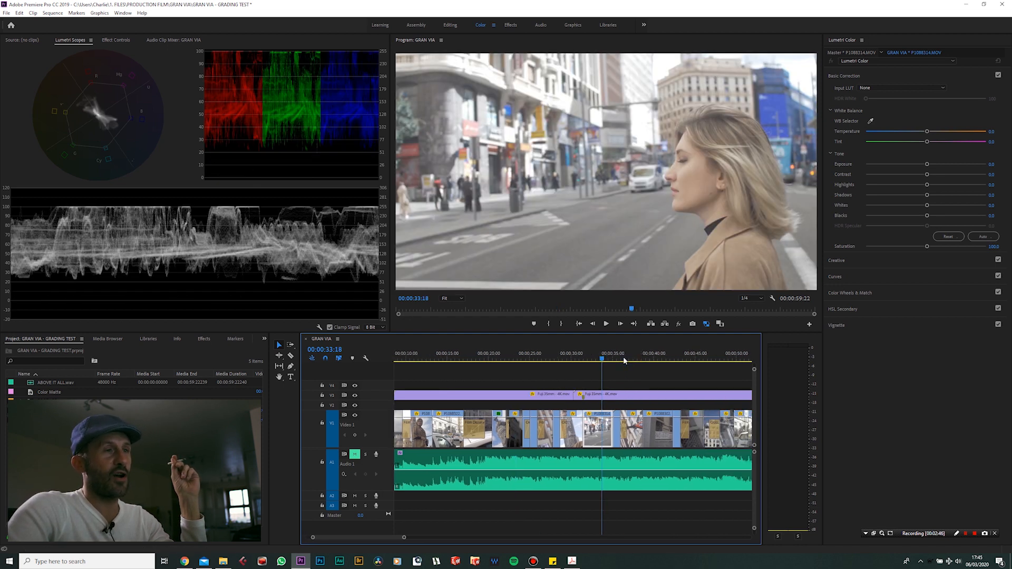
pyautogui.click(592, 360)
pyautogui.moveTo(591, 360); pyautogui.dragTo(596, 362)
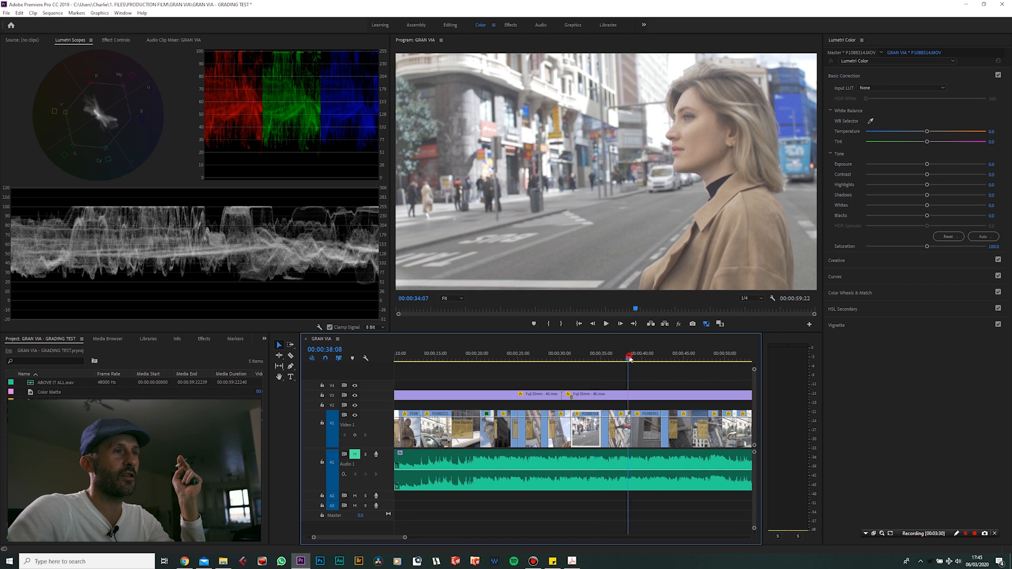
pyautogui.click(629, 358)
pyautogui.click(644, 358)
pyautogui.click(698, 359)
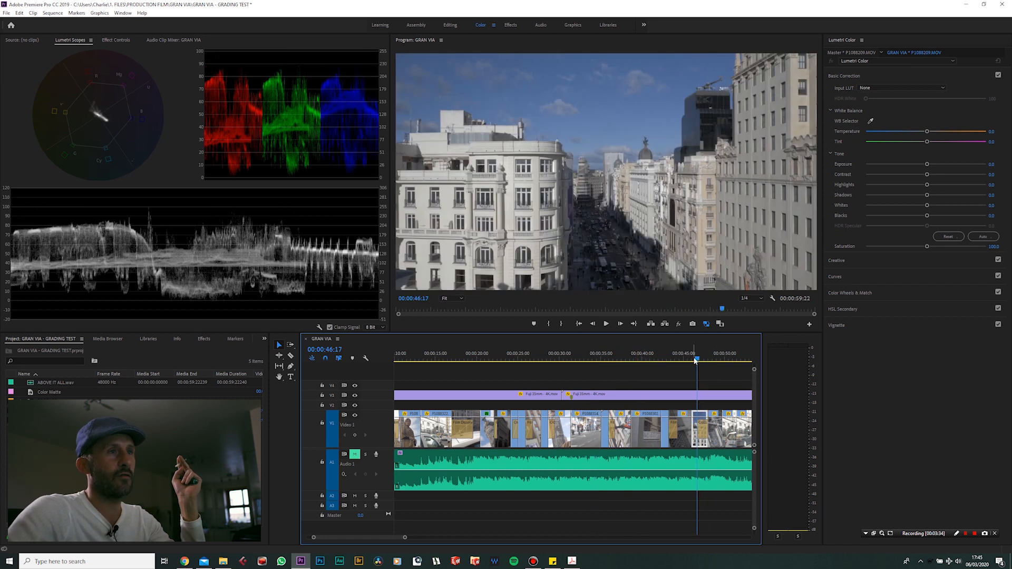
pyautogui.click(696, 360)
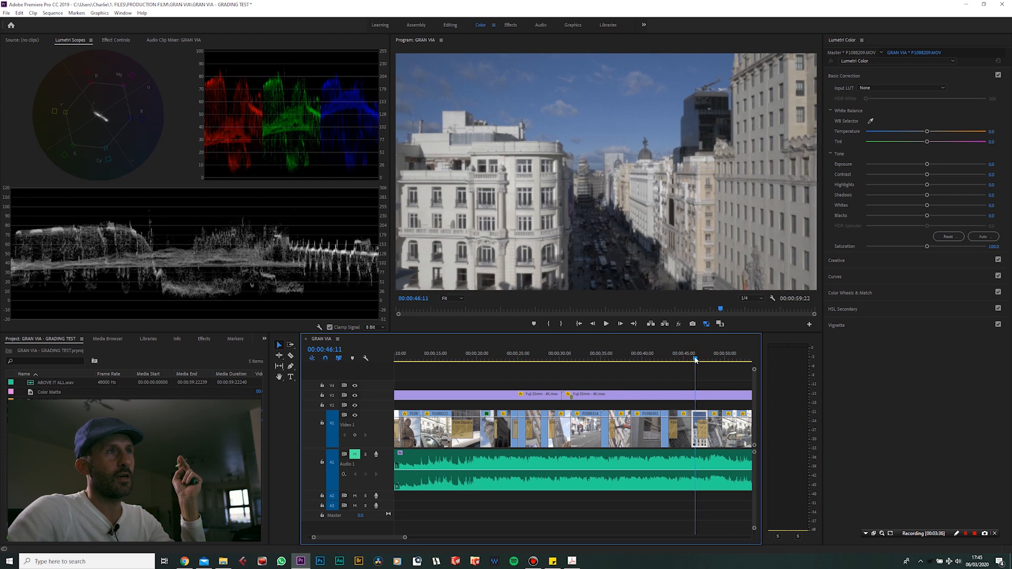
pyautogui.scroll(5, 590, 405)
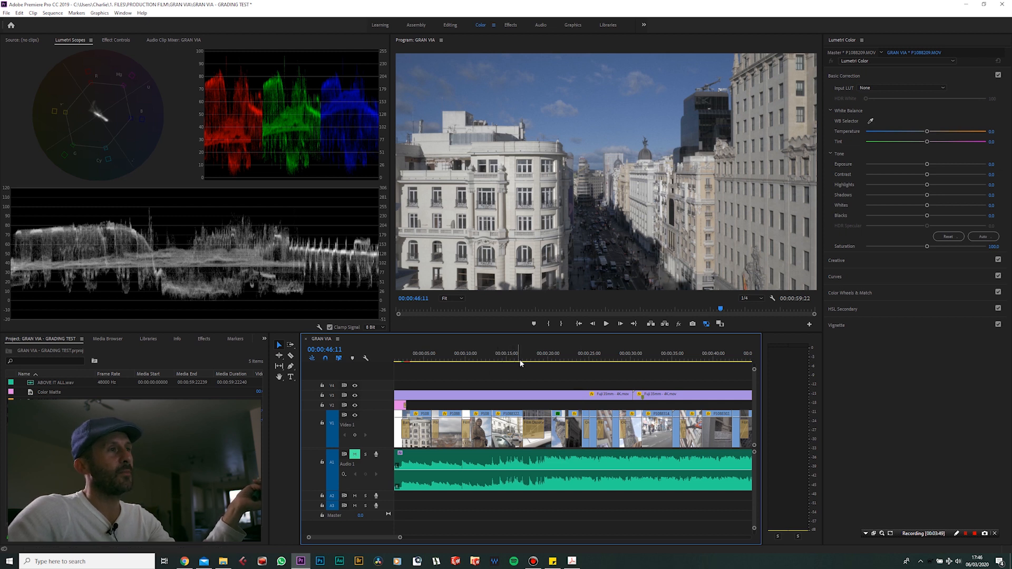
pyautogui.scroll(1, 483, 375)
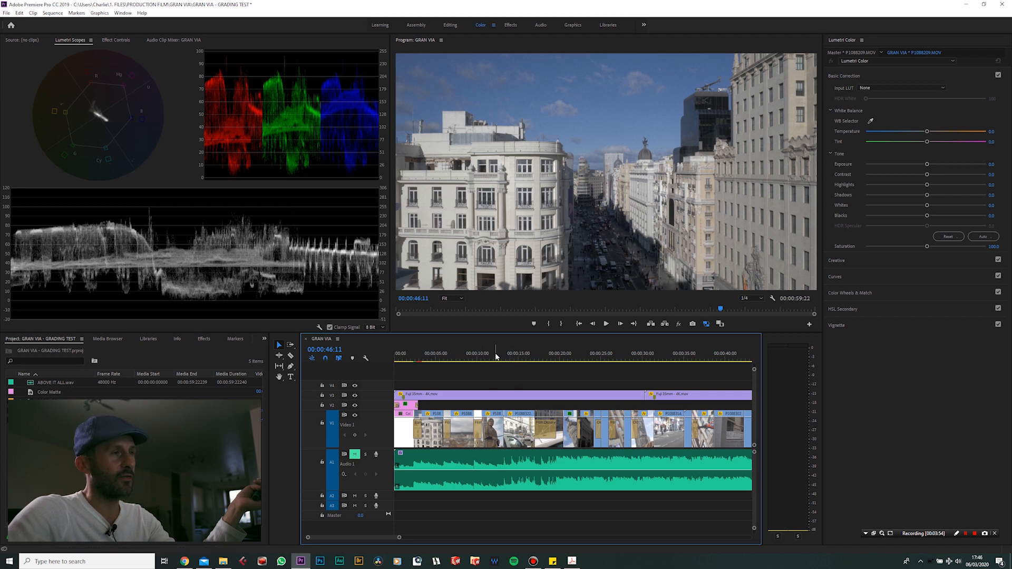
pyautogui.click(495, 358)
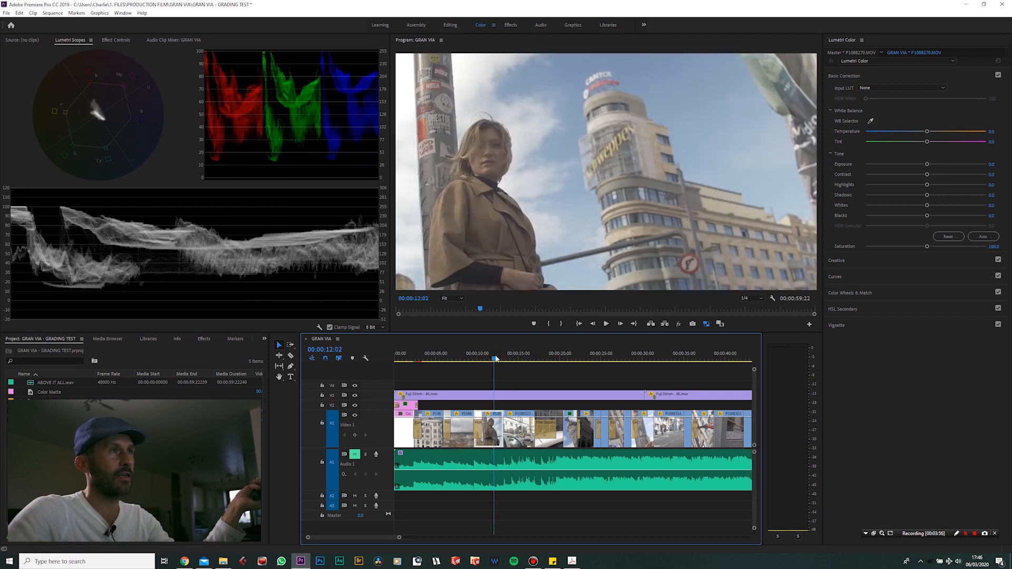
# Return to the graded Metropolis building shot at 00:00:21:10, sample its blue sky as an HSL Secondary key and preview the Color/Gray mask
pyautogui.click(571, 358)
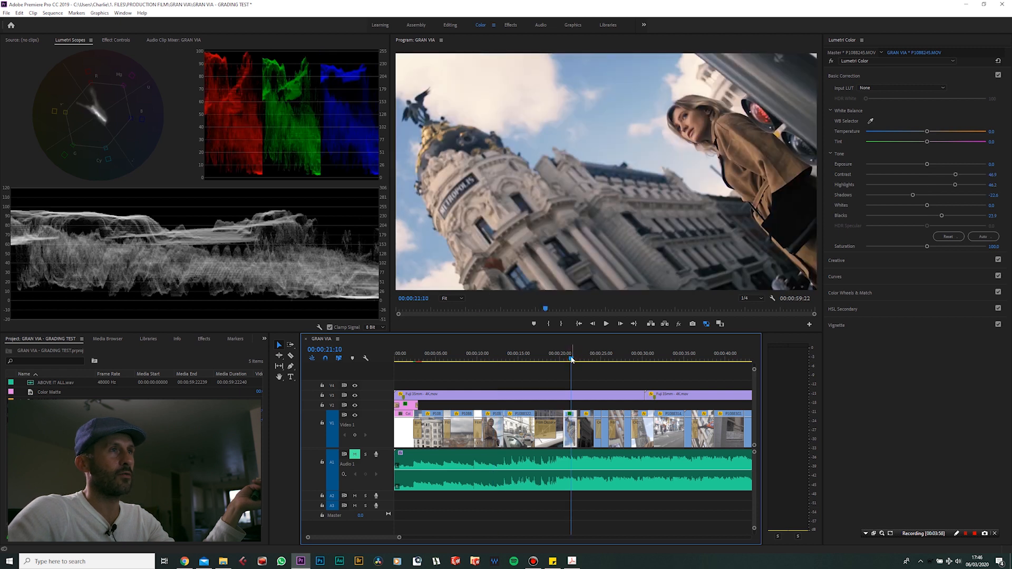
pyautogui.click(873, 309)
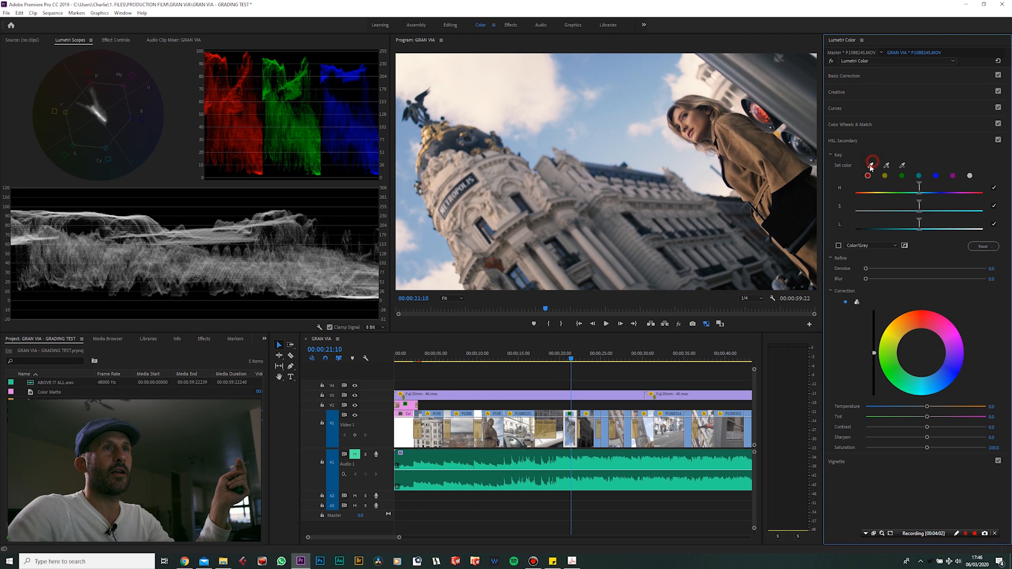
pyautogui.click(872, 165)
pyautogui.click(735, 168)
pyautogui.click(838, 245)
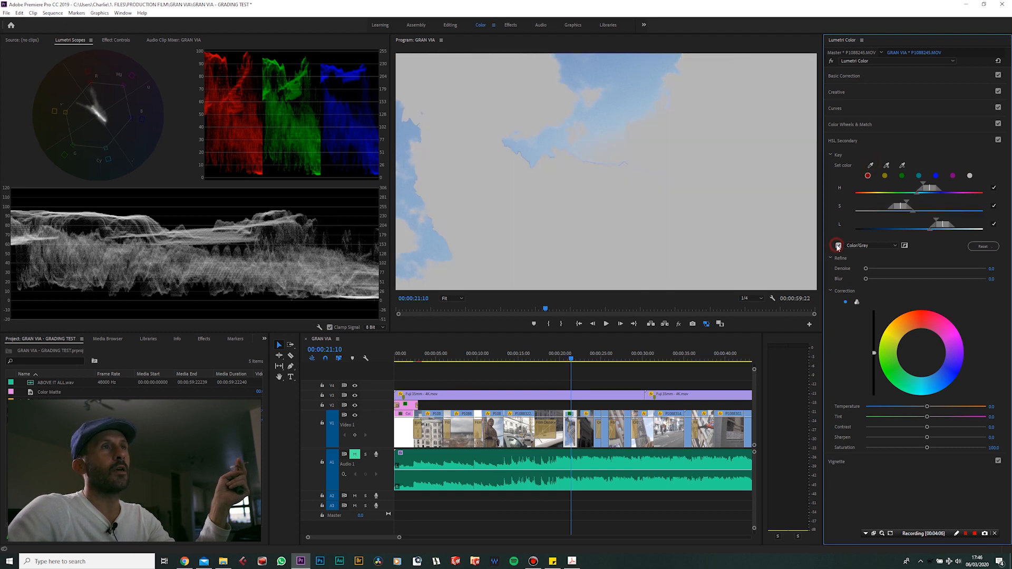
# Widen the sky key's hue, saturation and luminance ranges, and refine it with denoise 22.0 and blur 10.8
pyautogui.click(837, 246)
pyautogui.click(838, 245)
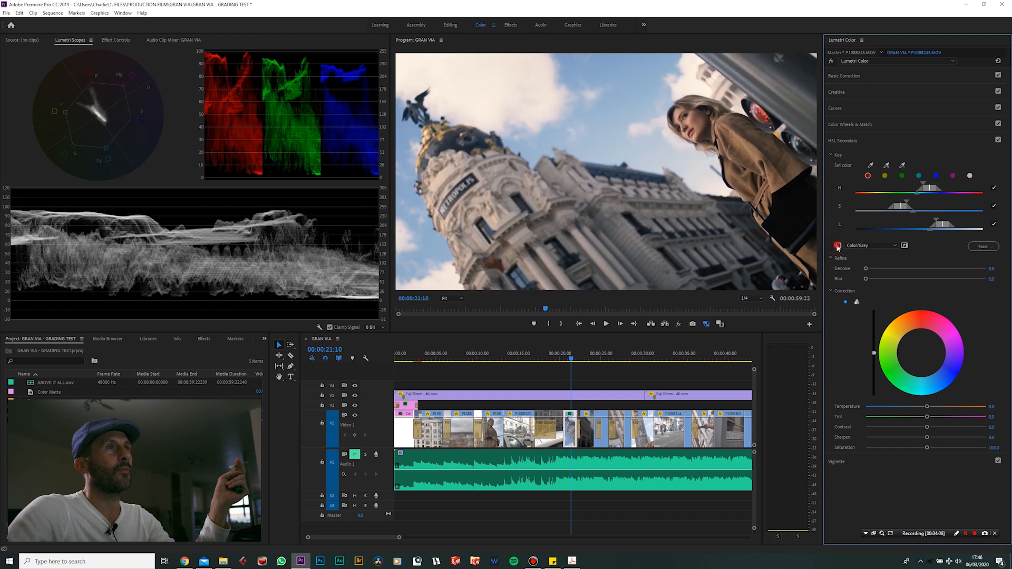
pyautogui.click(838, 246)
pyautogui.moveTo(916, 209); pyautogui.dragTo(919, 209)
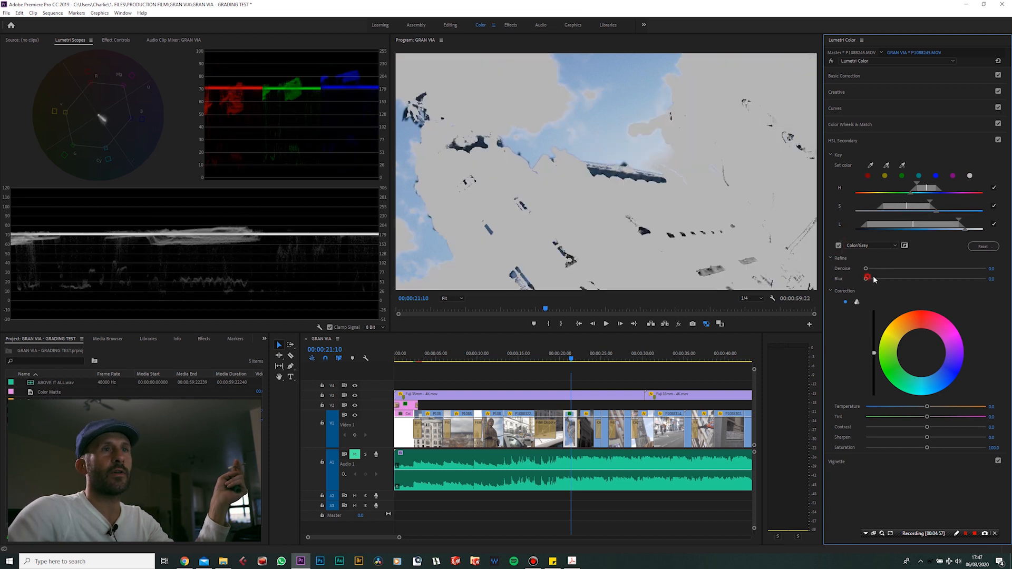
pyautogui.moveTo(873, 277); pyautogui.dragTo(909, 280)
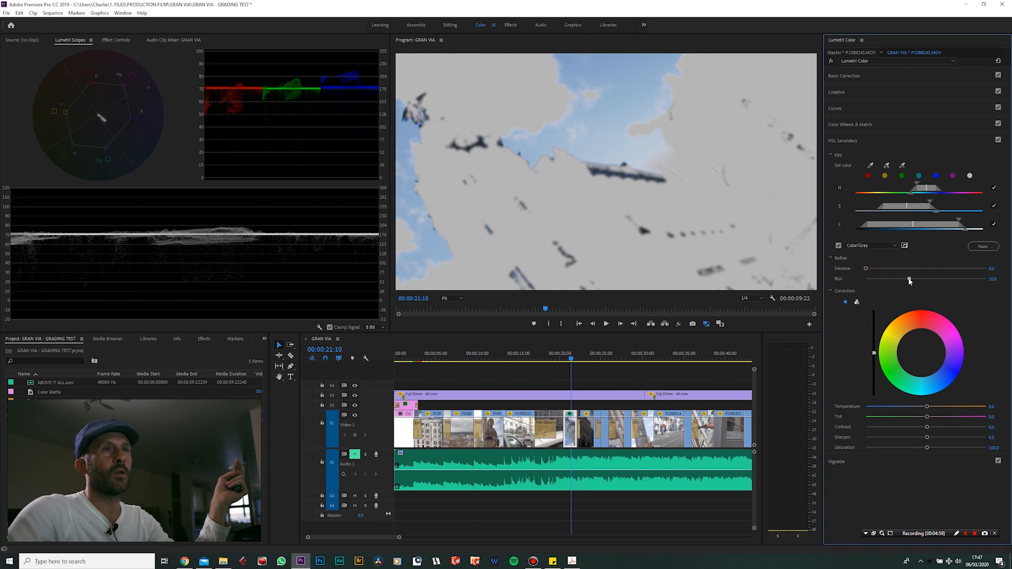
pyautogui.moveTo(866, 269); pyautogui.dragTo(892, 270)
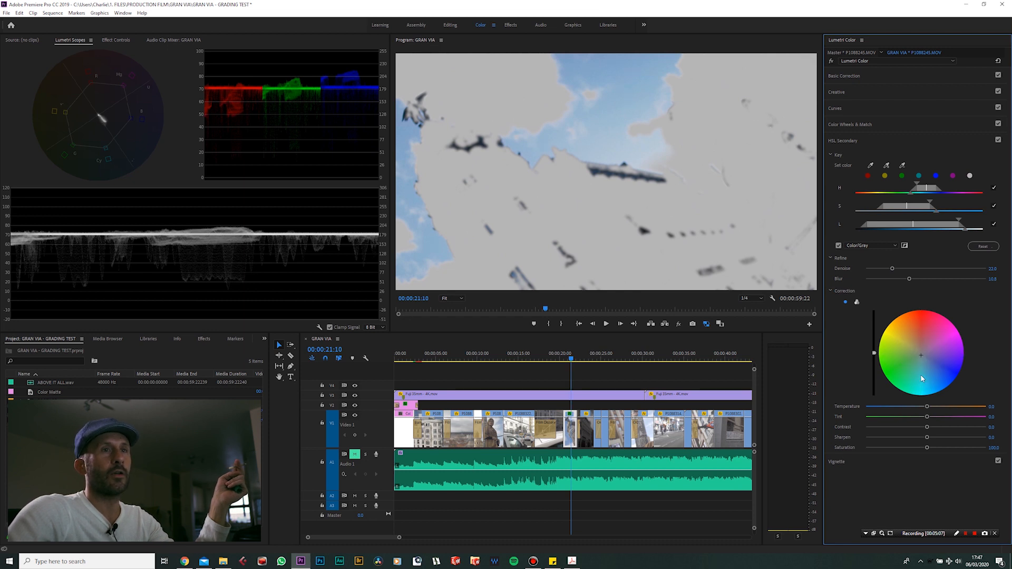
# Shift the keyed sky toward cyan-blue, hide the mask, compare with the secondary correction off and on, and lower its saturation to 59.7
pyautogui.click(923, 377)
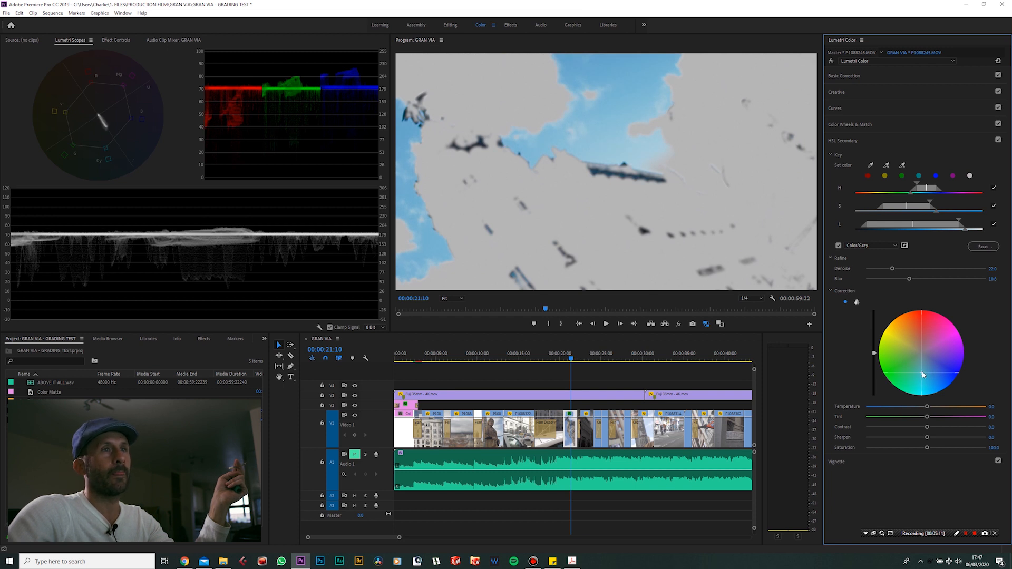
pyautogui.click(839, 246)
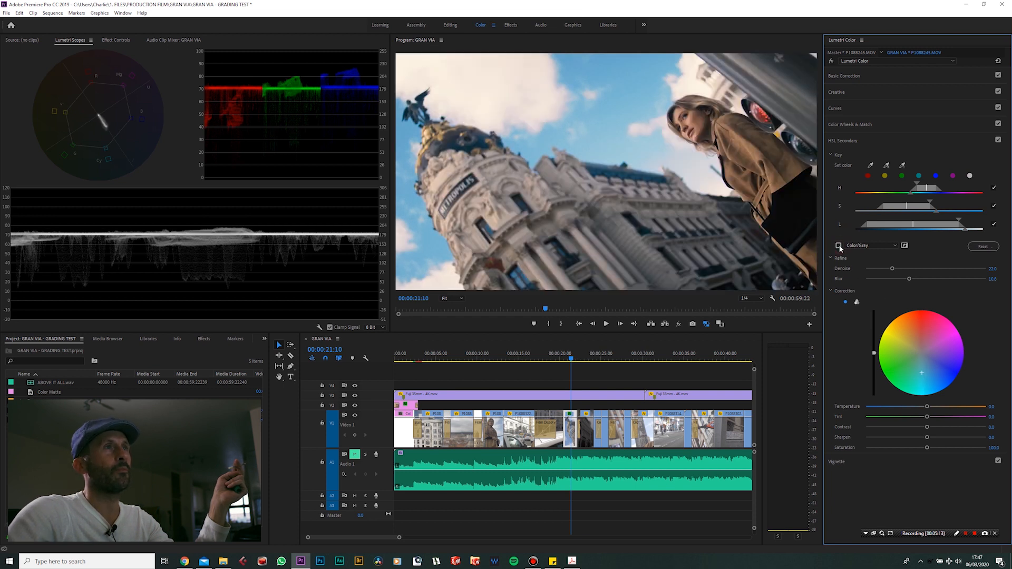
pyautogui.click(998, 140)
pyautogui.click(998, 141)
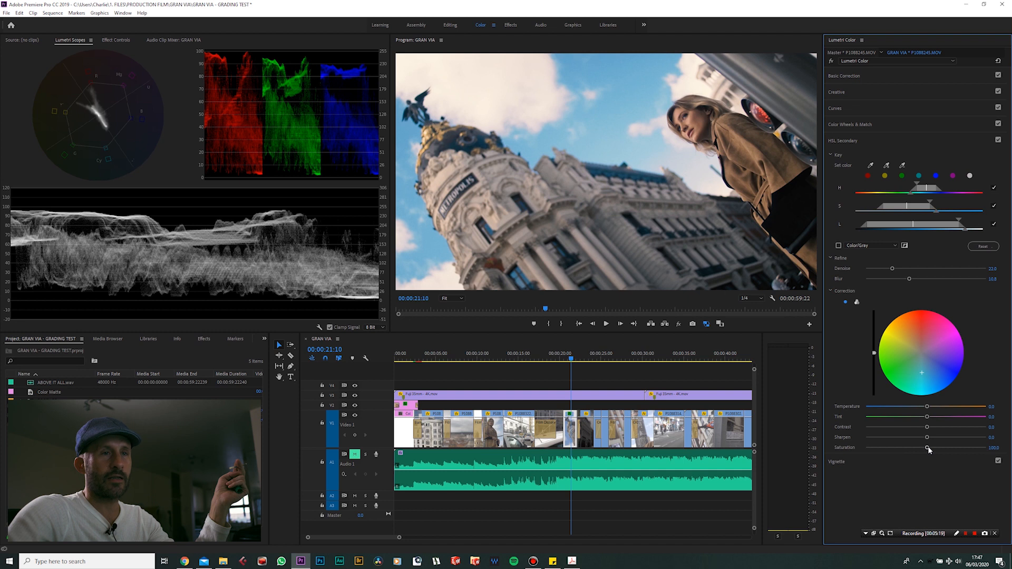
pyautogui.moveTo(927, 448); pyautogui.dragTo(902, 449)
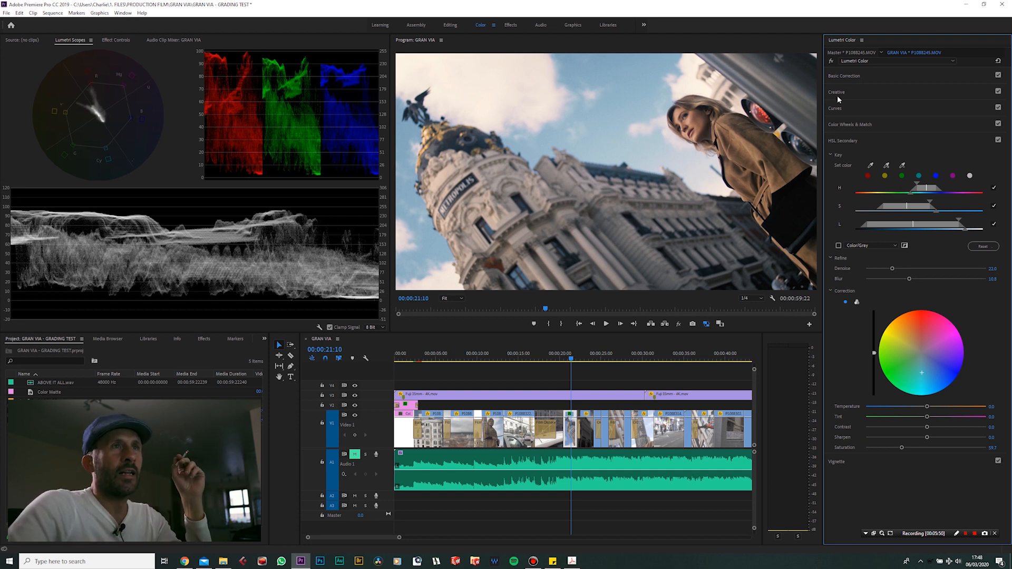
# Display the clip's effect controls and cool its basic correction temperature to -2.3
pyautogui.click(117, 40)
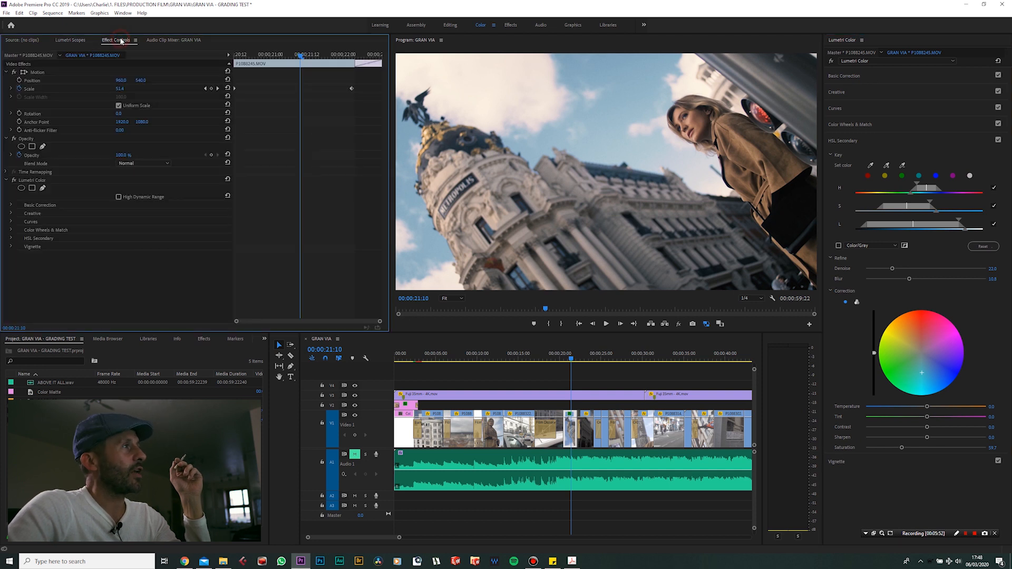
pyautogui.click(886, 75)
# Try starting a freeform opacity mask on the clip and delete it again
pyautogui.click(42, 146)
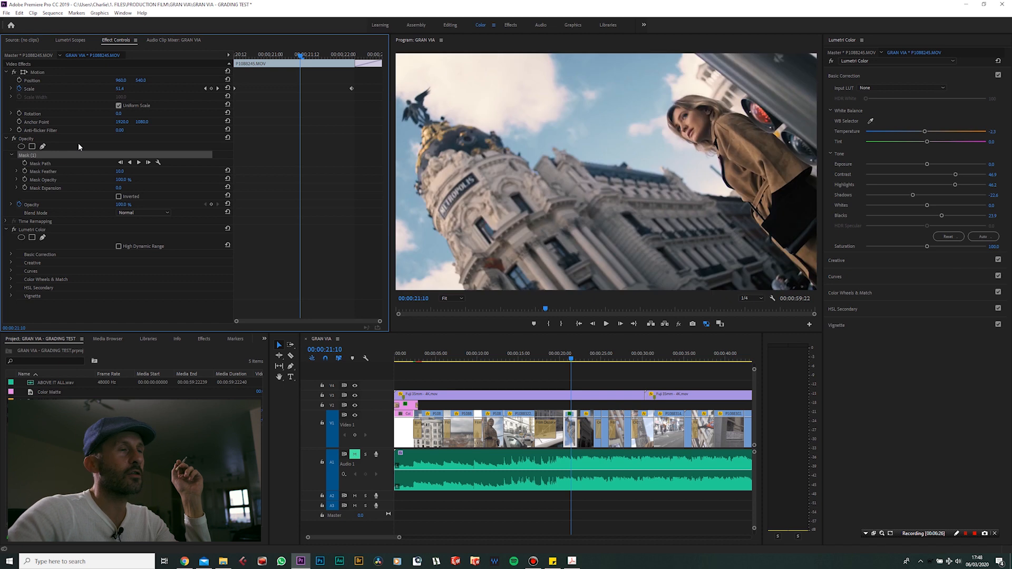
pyautogui.press('Delete')
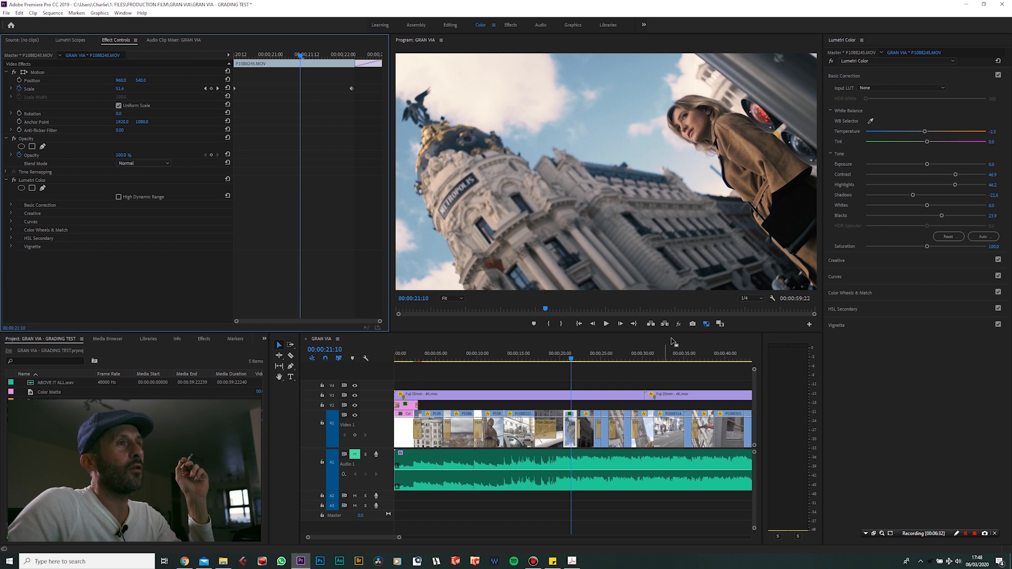
# Toggle the global effects bypass repeatedly to compare the graded shot with the original footage
pyautogui.click(679, 324)
pyautogui.click(680, 324)
pyautogui.click(679, 325)
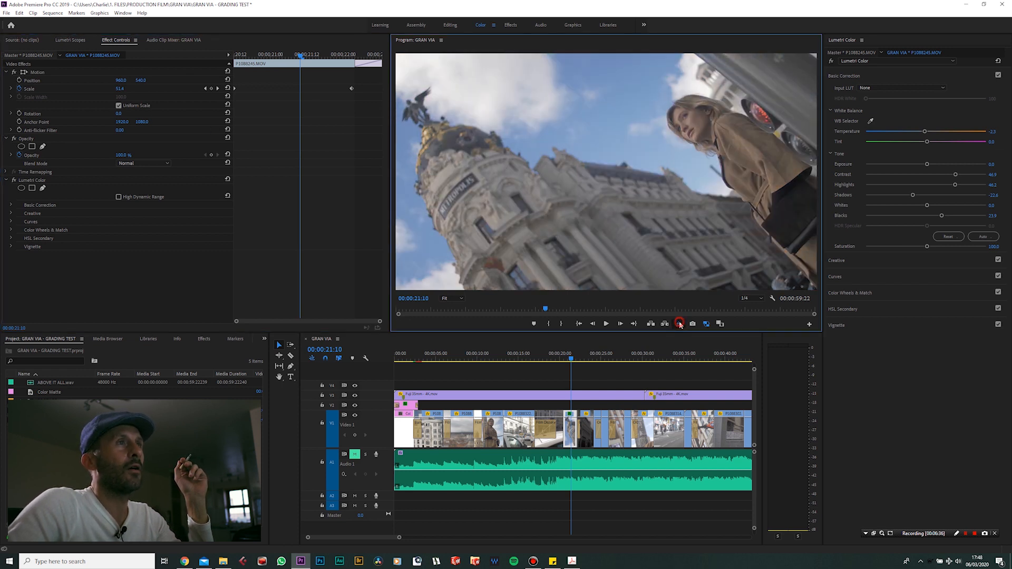
# Switch the global effects bypass on and off again to recheck the Metropolis shot's grade against the original
pyautogui.click(680, 324)
pyautogui.click(680, 325)
pyautogui.click(680, 325)
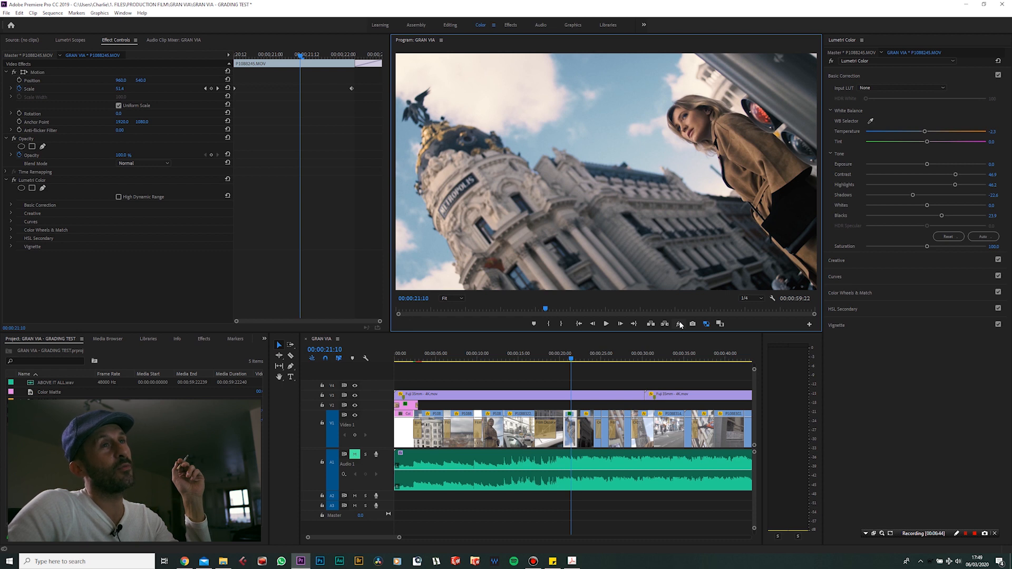
# Review the Metropolis clip's creative look and basic correction, and compare the shot with HSL Secondary off and on
pyautogui.click(880, 258)
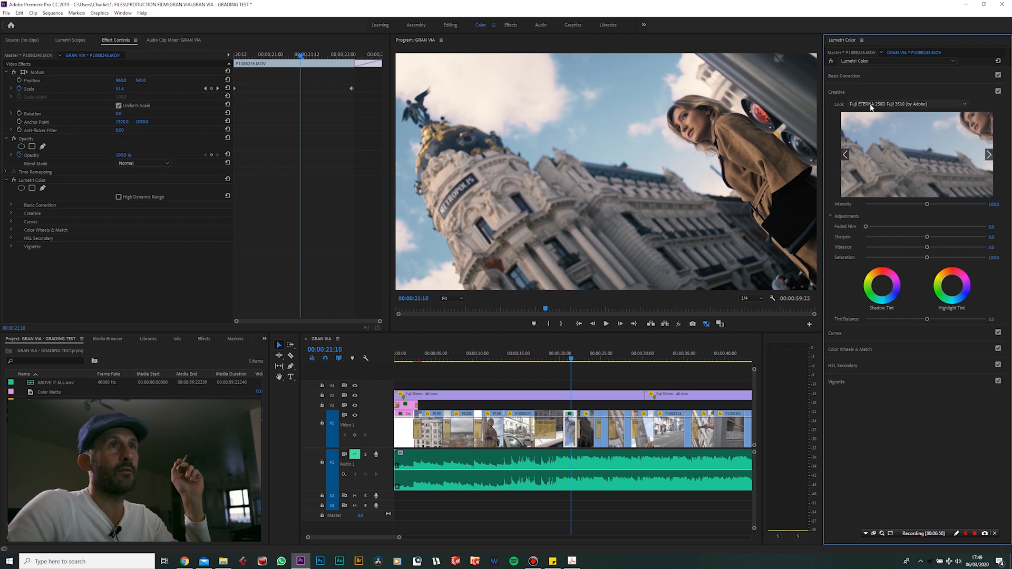
pyautogui.click(887, 77)
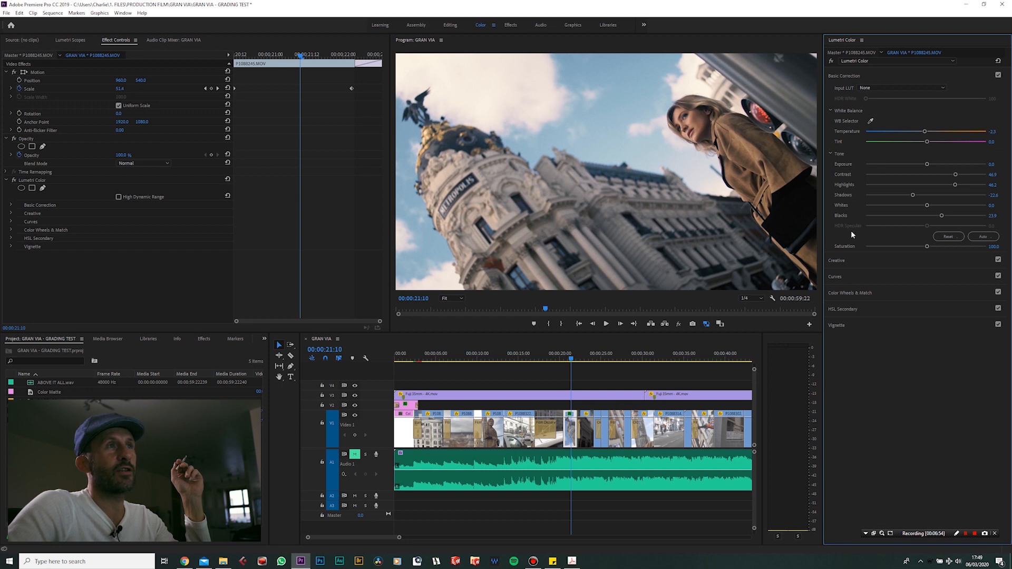
pyautogui.click(998, 310)
pyautogui.click(998, 309)
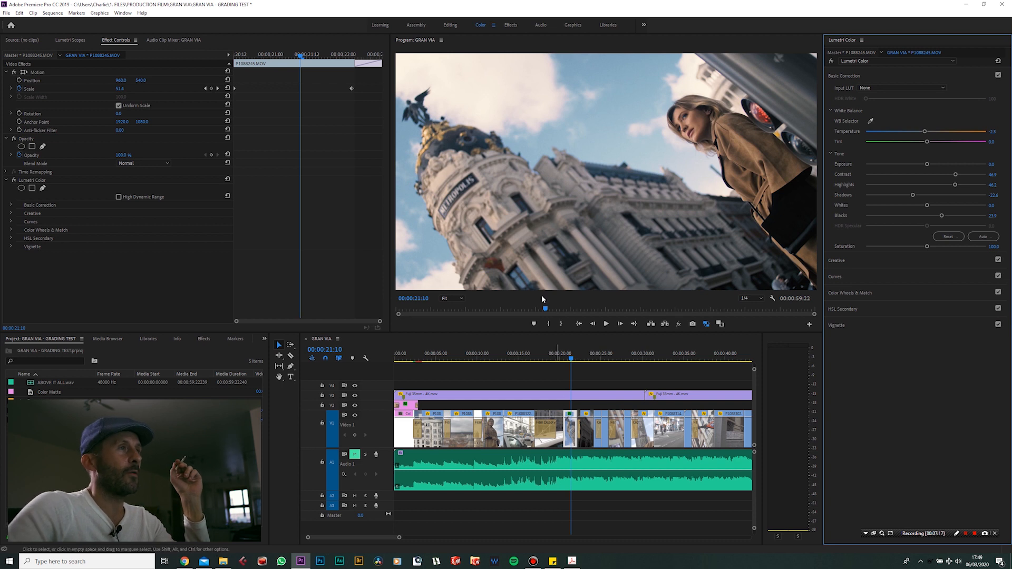
# Export the current graded Metropolis frame as a JPEG still to the Desktop
pyautogui.click(693, 324)
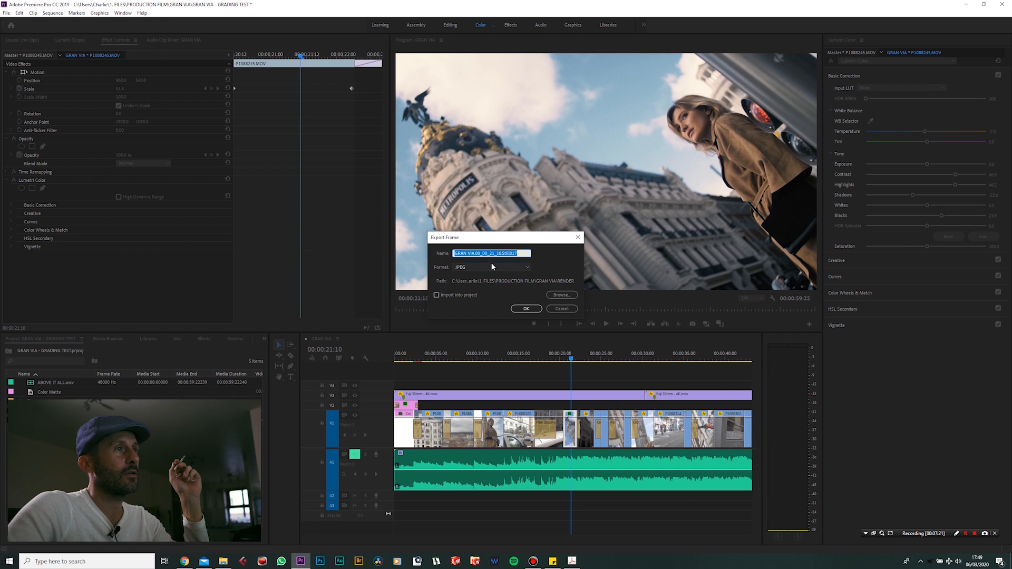
pyautogui.click(562, 295)
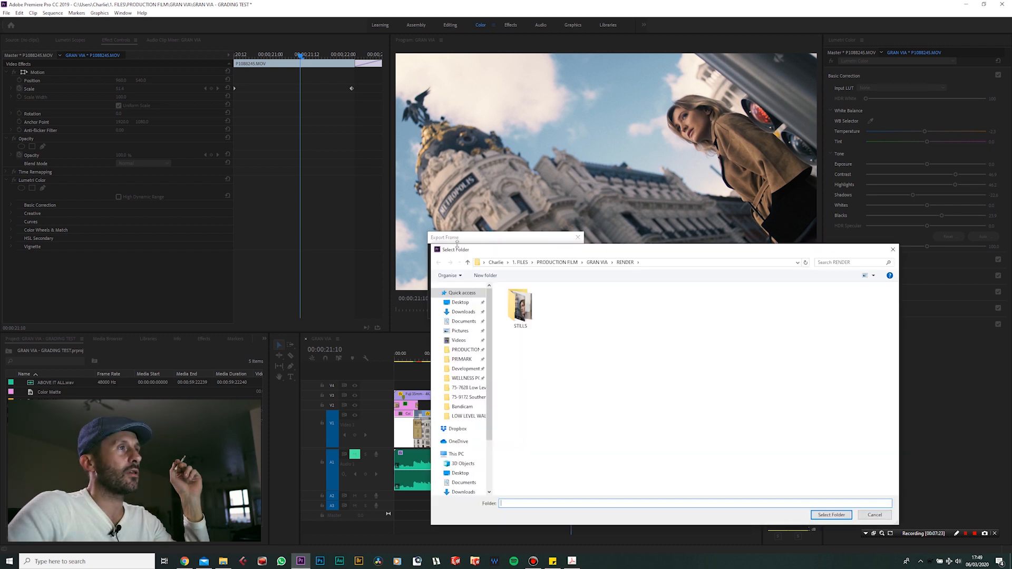
pyautogui.click(460, 302)
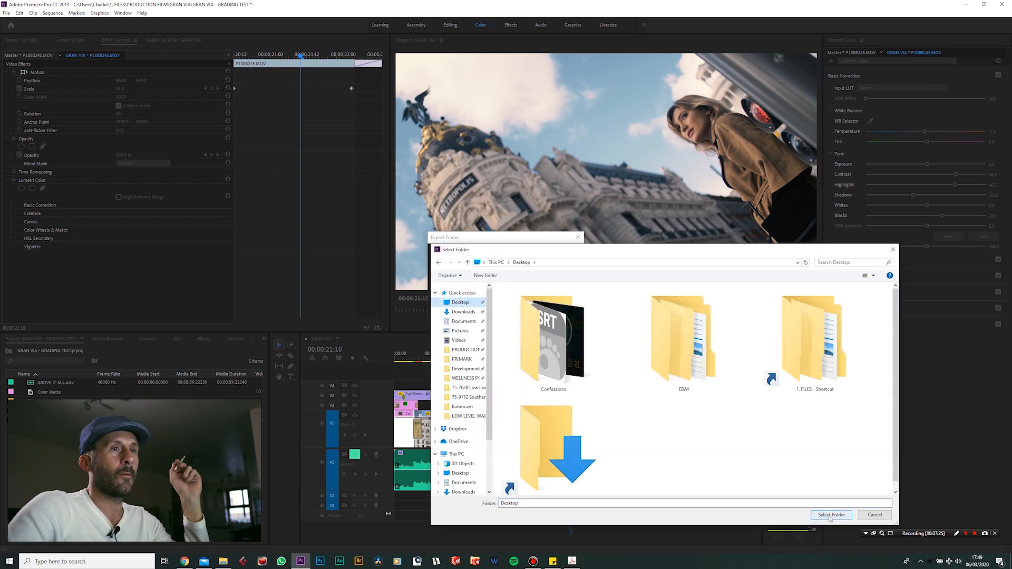
pyautogui.click(831, 516)
pyautogui.click(525, 309)
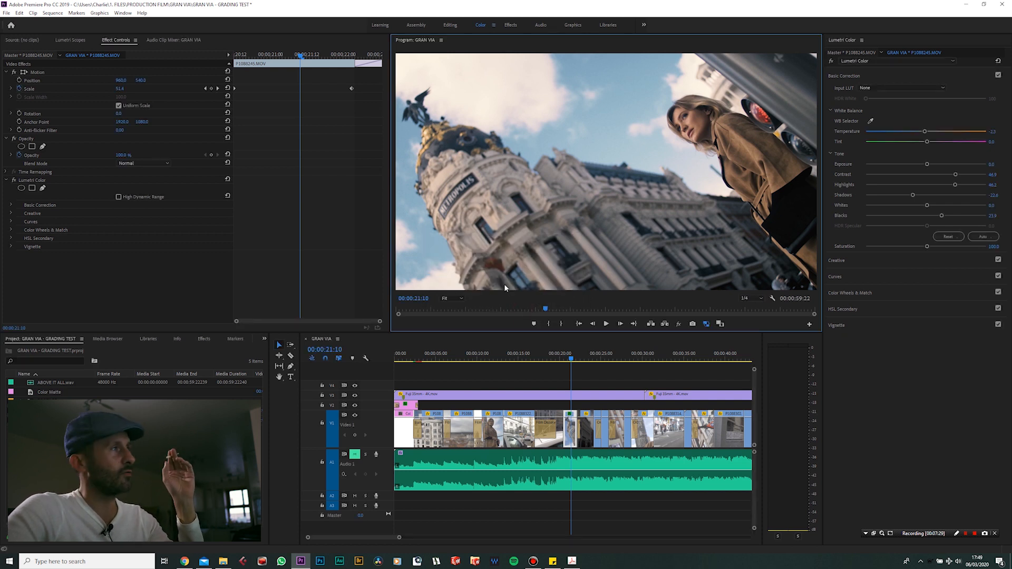
# Import the exported still from the Desktop into the project and open it in the source monitor as a reference
pyautogui.click(984, 4)
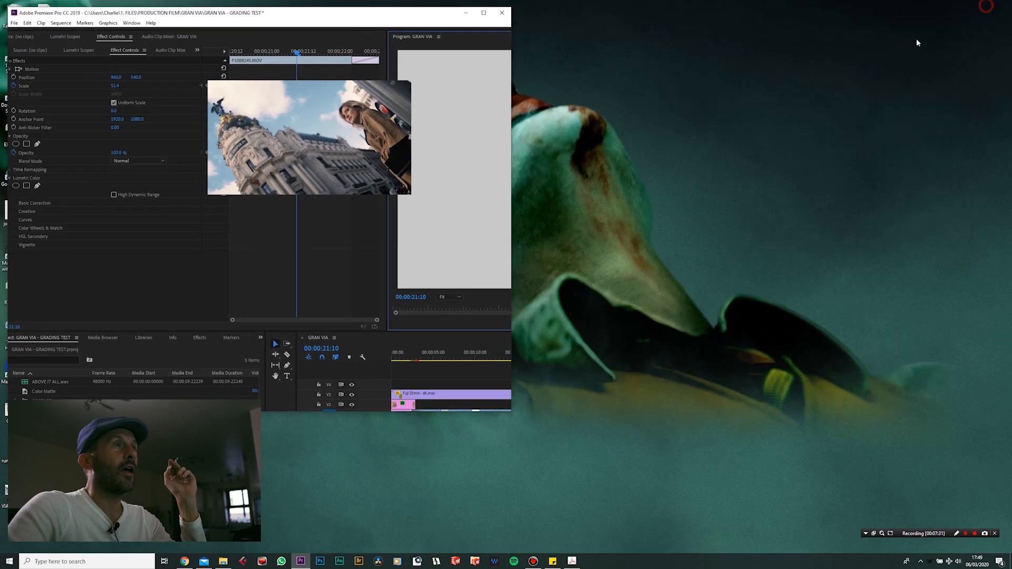
pyautogui.moveTo(309, 19); pyautogui.dragTo(455, 72)
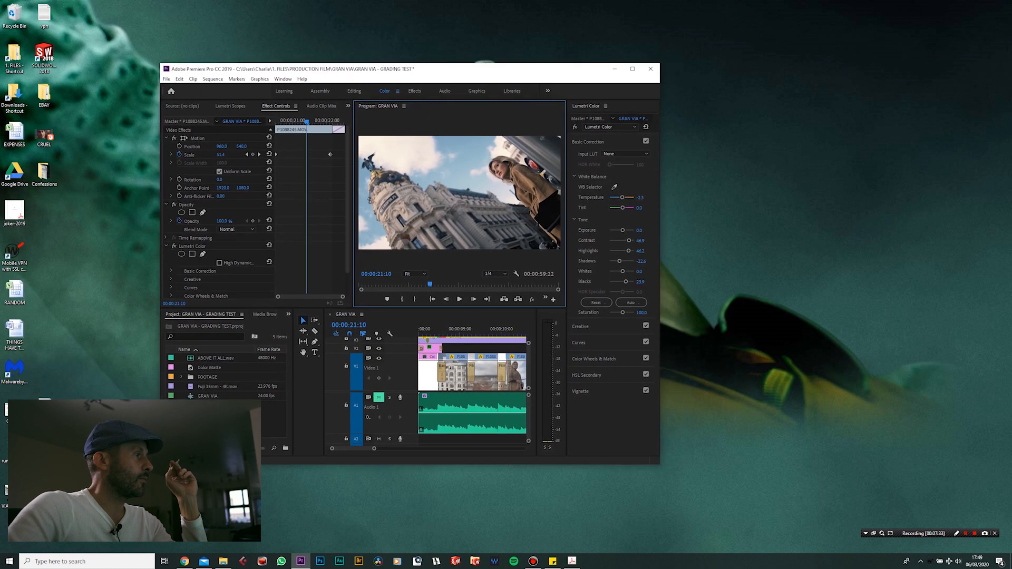
pyautogui.moveTo(14, 490); pyautogui.dragTo(253, 418)
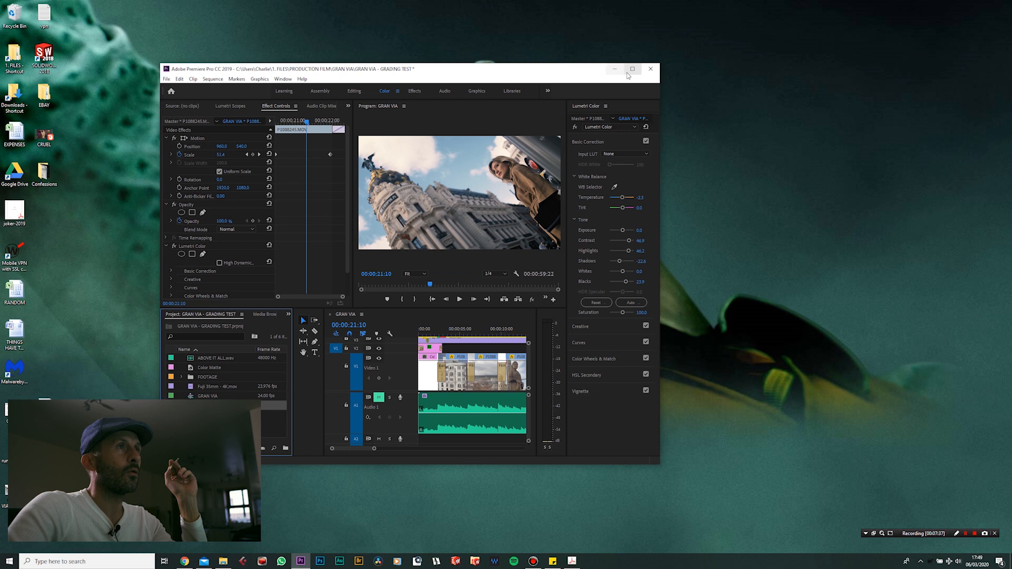
pyautogui.click(632, 69)
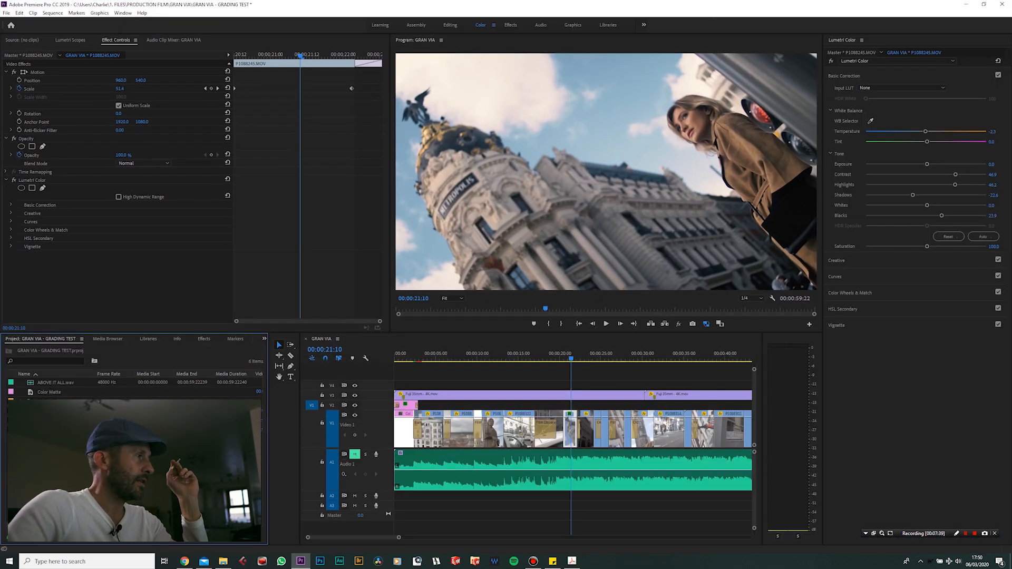
pyautogui.doubleClick(50, 430)
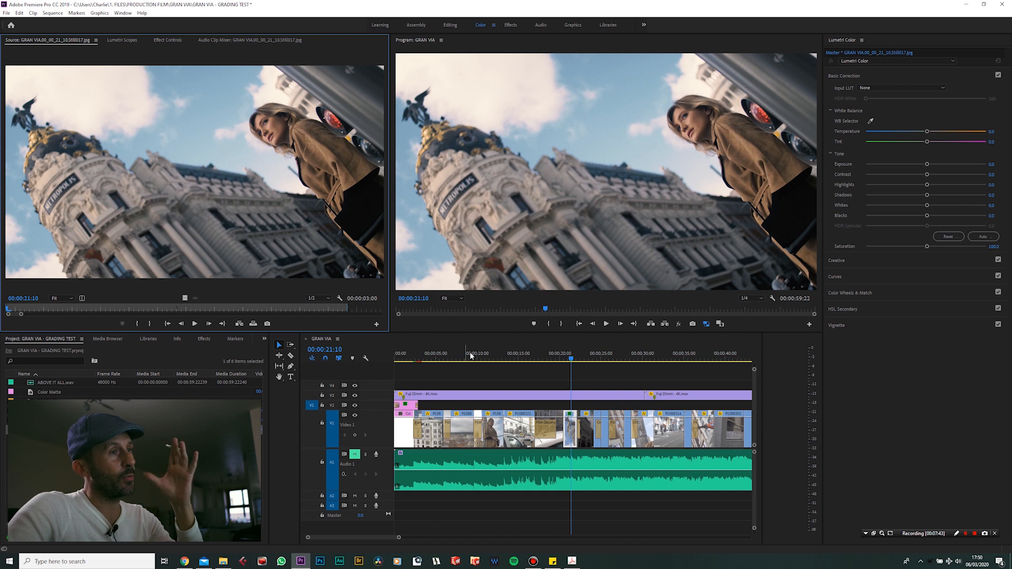
# Go to the Schweppes building shot at 00:00:11:09 and apply the Fuji ETERNA 250D Fuji 3510 (by Adobe) look
pyautogui.click(488, 354)
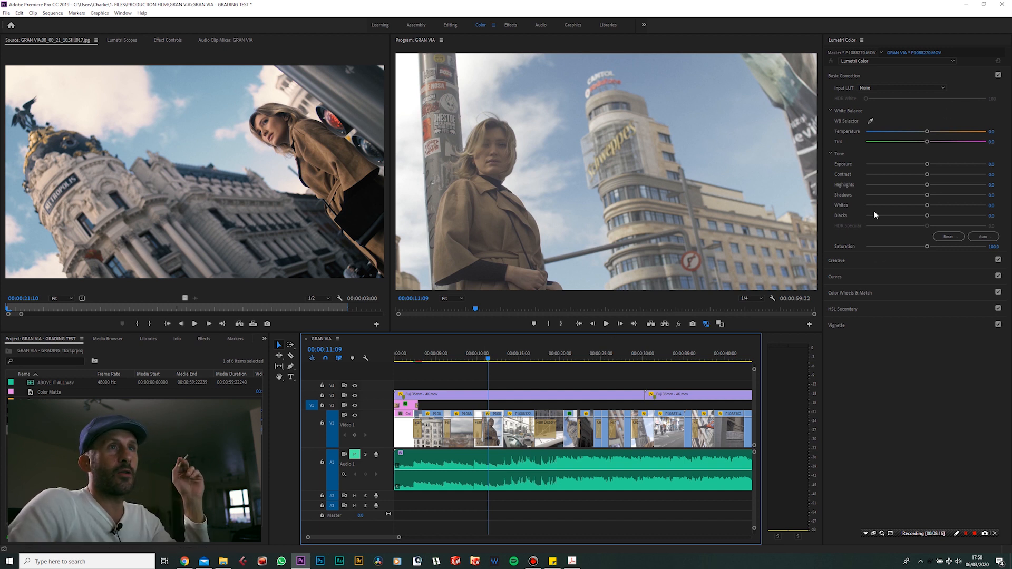
pyautogui.click(876, 261)
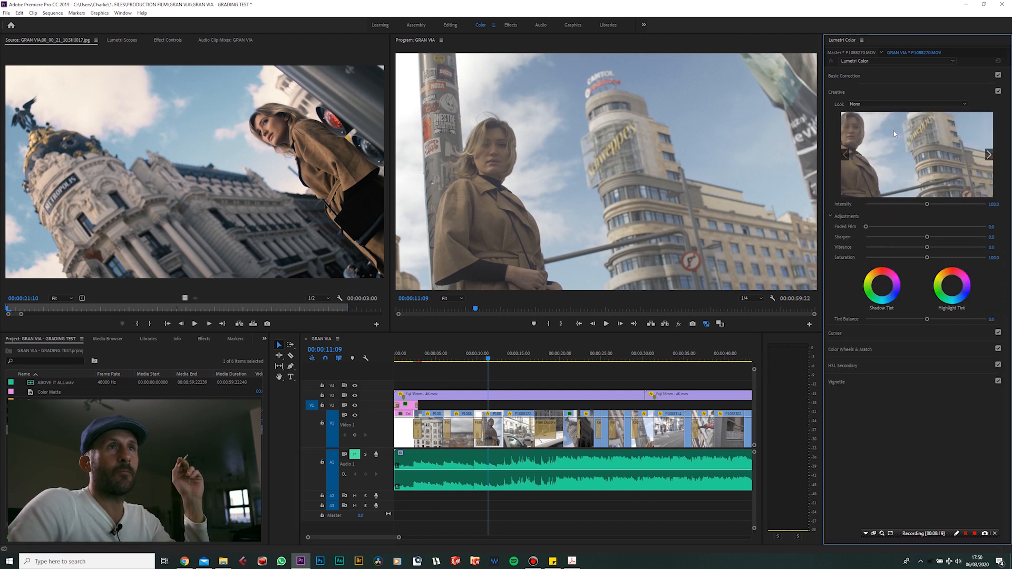
pyautogui.click(897, 104)
pyautogui.click(904, 152)
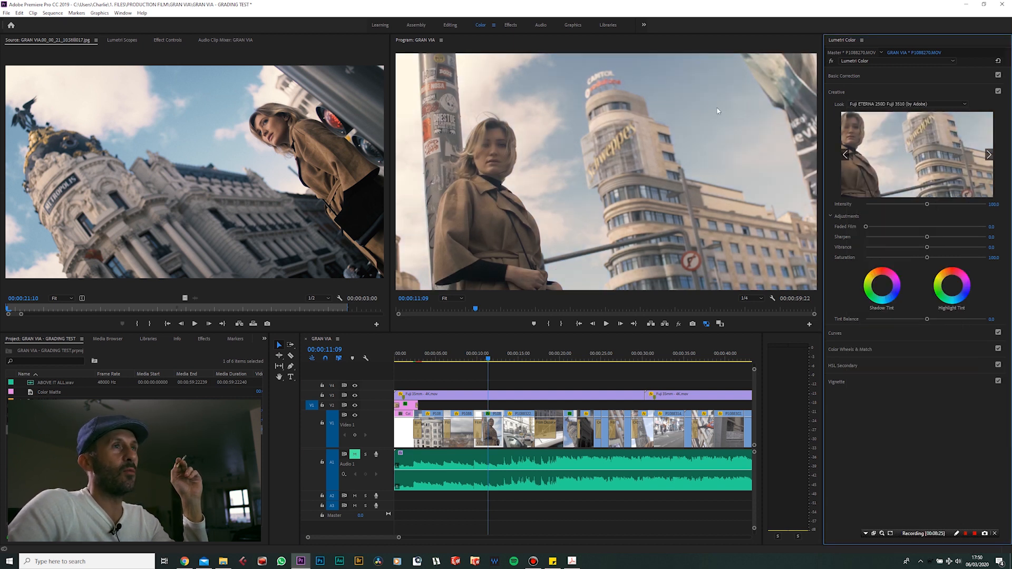
# Set the Schweppes shot's basic correction to temperature -7.5, contrast 49.2, highlights 39.7 and shadows -20.0
pyautogui.click(907, 75)
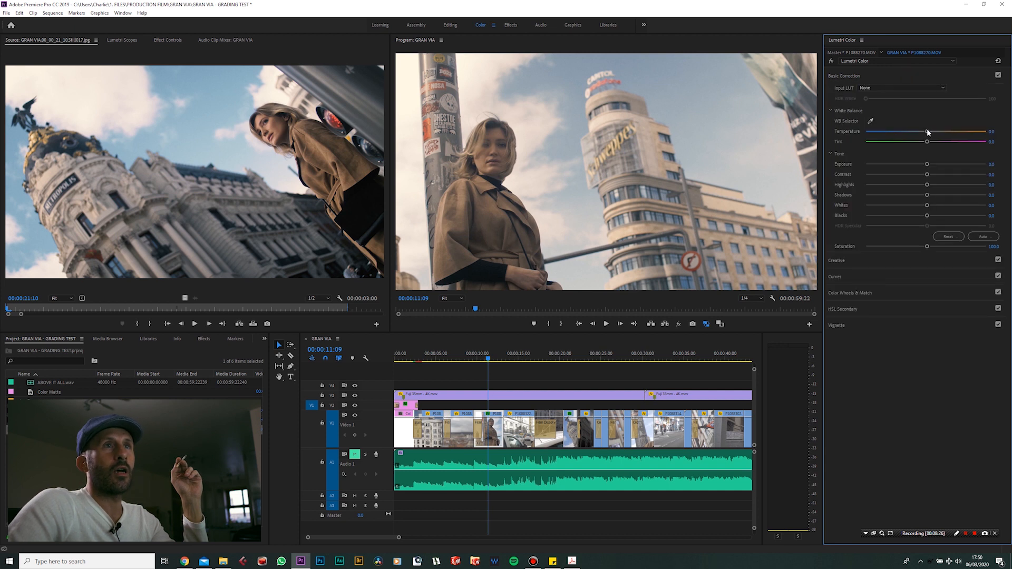
pyautogui.moveTo(927, 132); pyautogui.dragTo(923, 134)
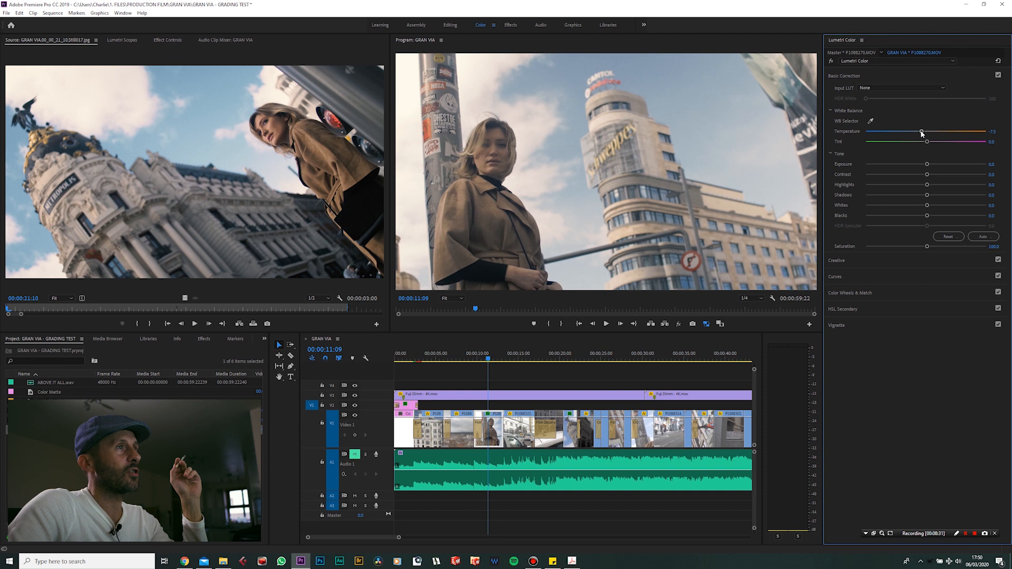
pyautogui.moveTo(927, 175); pyautogui.dragTo(950, 185)
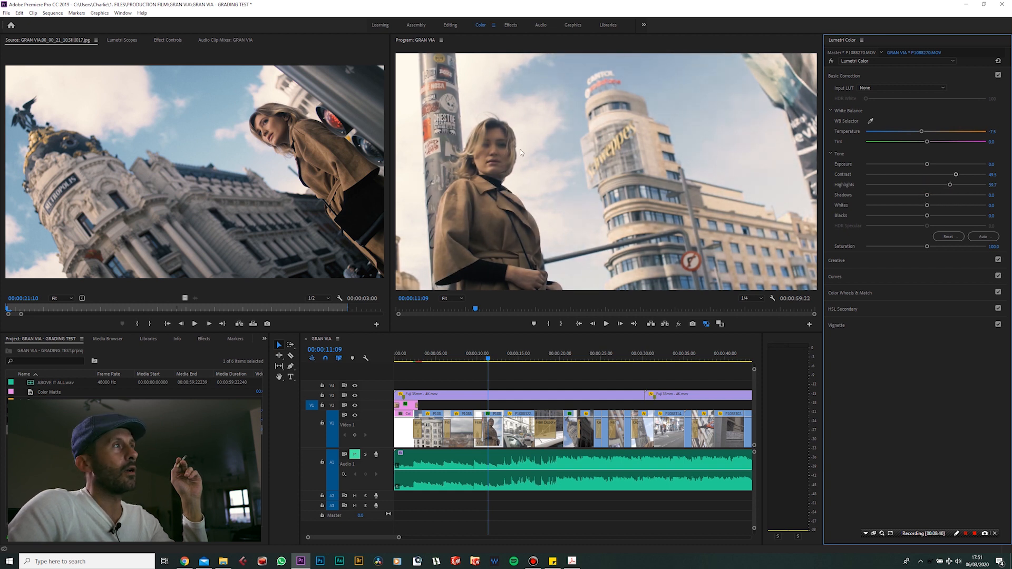
pyautogui.moveTo(927, 195); pyautogui.dragTo(914, 197)
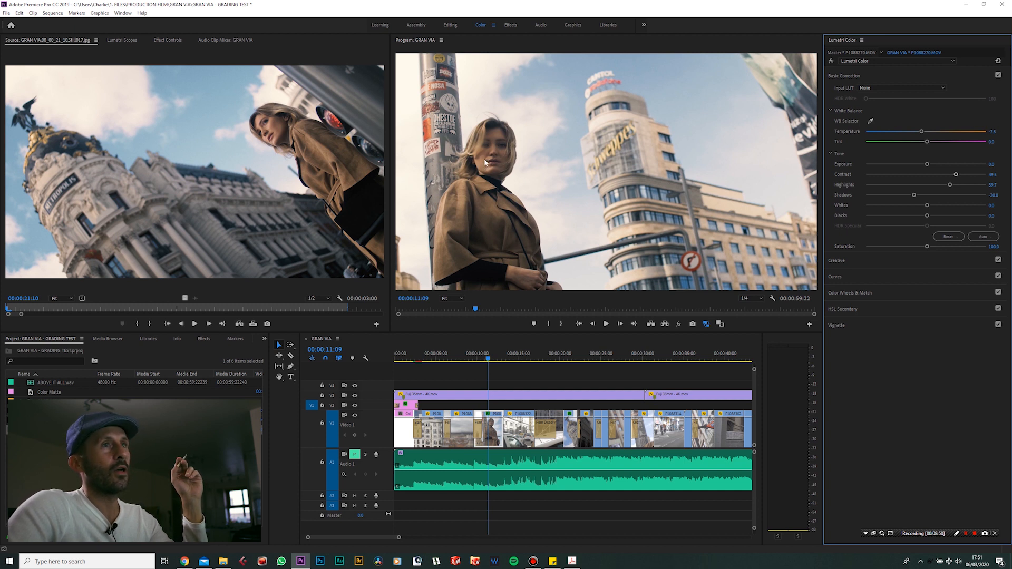
# Sample the blue sky beside the Schweppes building as the HSL Secondary key color
pyautogui.hotkey('shift', '2')
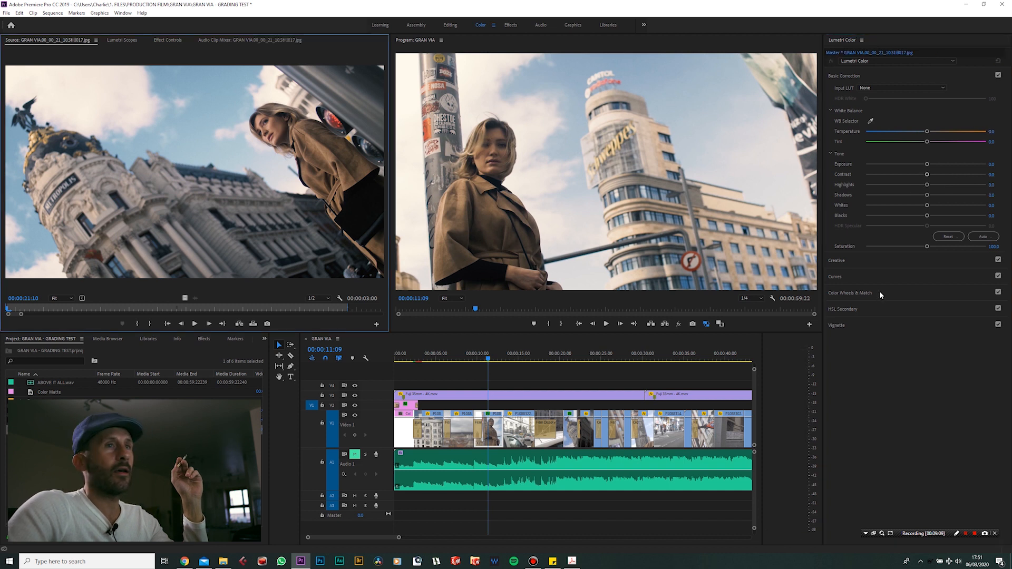
pyautogui.click(882, 309)
pyautogui.click(871, 165)
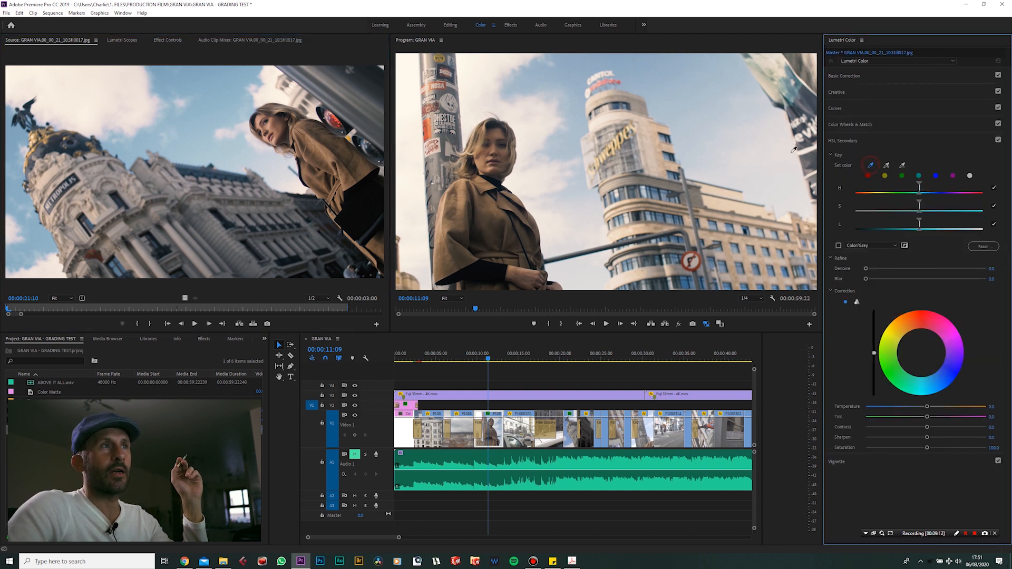
pyautogui.click(652, 67)
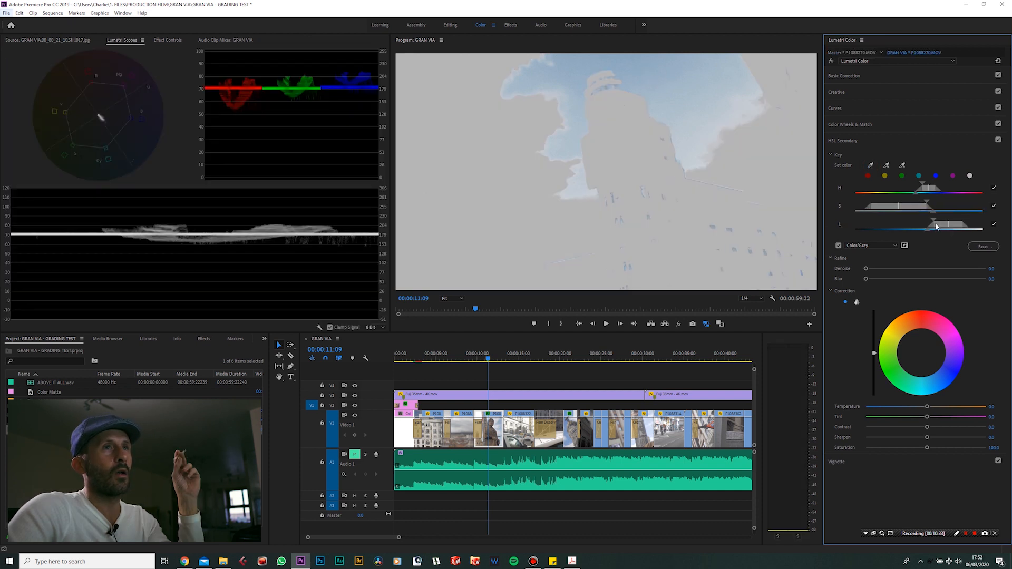
# Extend the sky key's luminance range toward darker tones and refine the mask with denoise 25.6 and blur about 18
pyautogui.moveTo(936, 227); pyautogui.dragTo(929, 227)
pyautogui.click(839, 246)
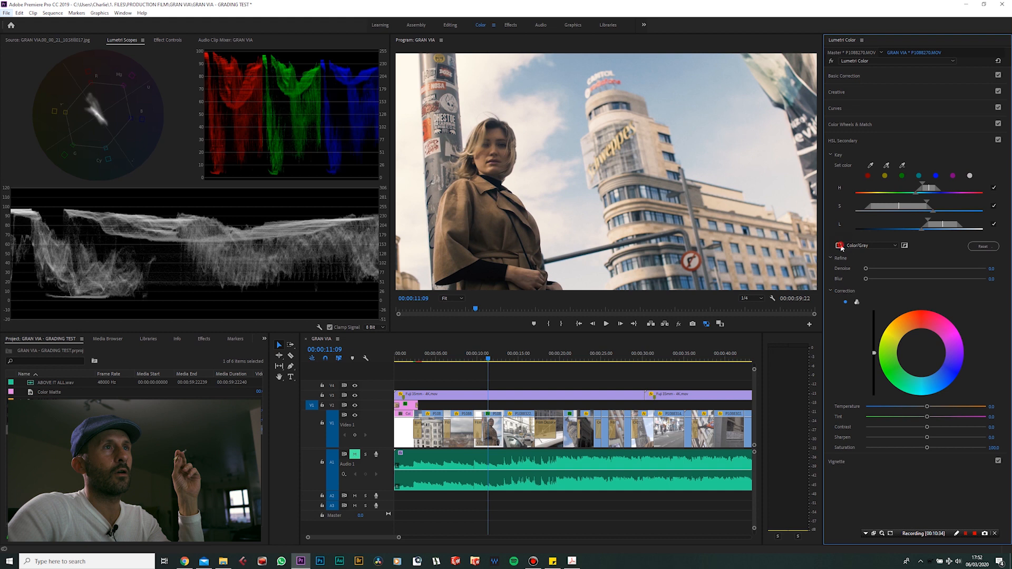
pyautogui.click(839, 246)
pyautogui.moveTo(867, 280); pyautogui.dragTo(895, 269)
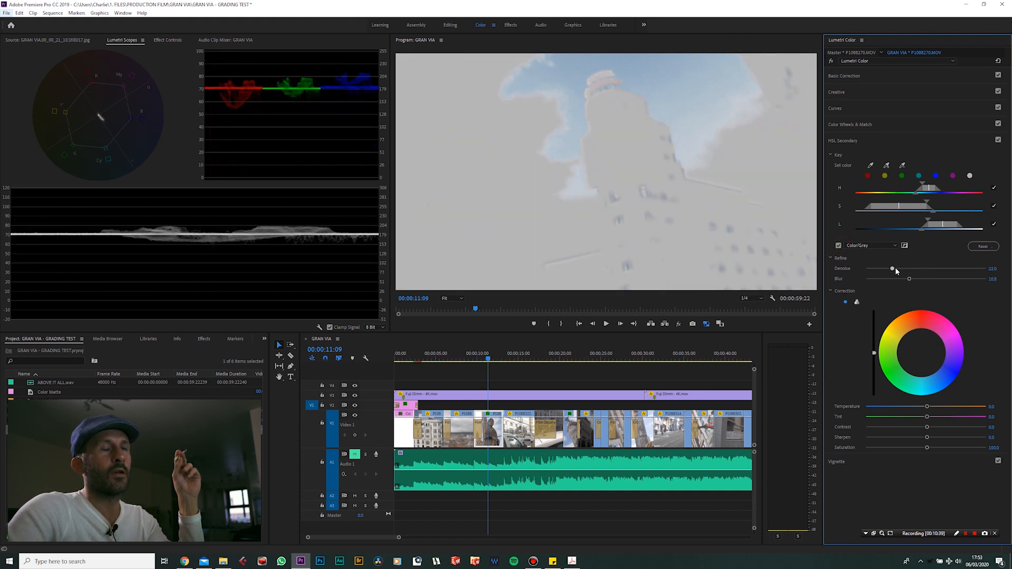
# Tint the keyed sky cyan-blue, slightly reduce its saturation to match the reference still with the mask hidden, and save the project
pyautogui.click(922, 368)
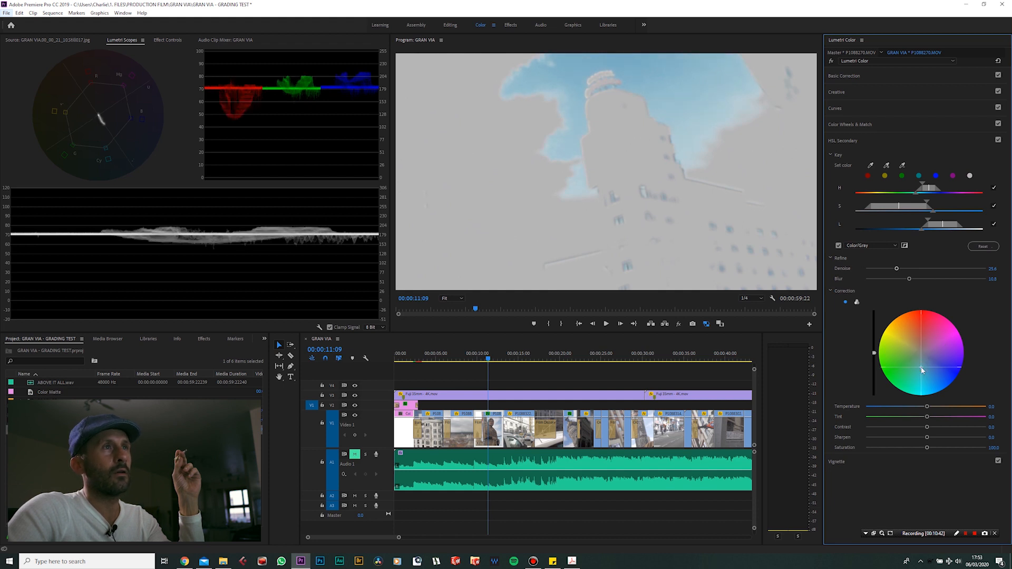
pyautogui.click(839, 245)
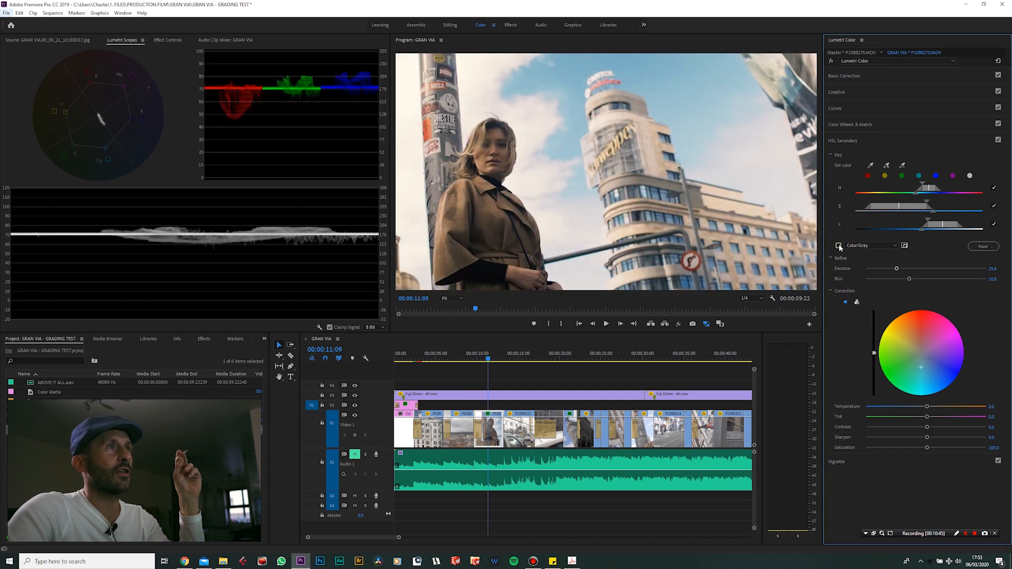
pyautogui.click(55, 37)
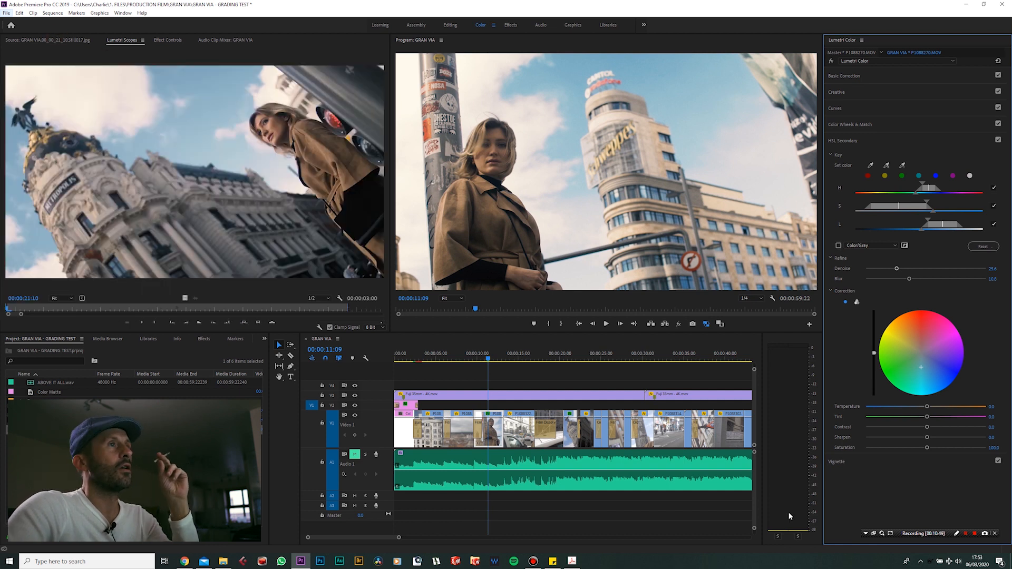
pyautogui.moveTo(927, 448)
pyautogui.mouseDown()
pyautogui.moveTo(903, 446)
pyautogui.moveTo(915, 448)
pyautogui.mouseUp()
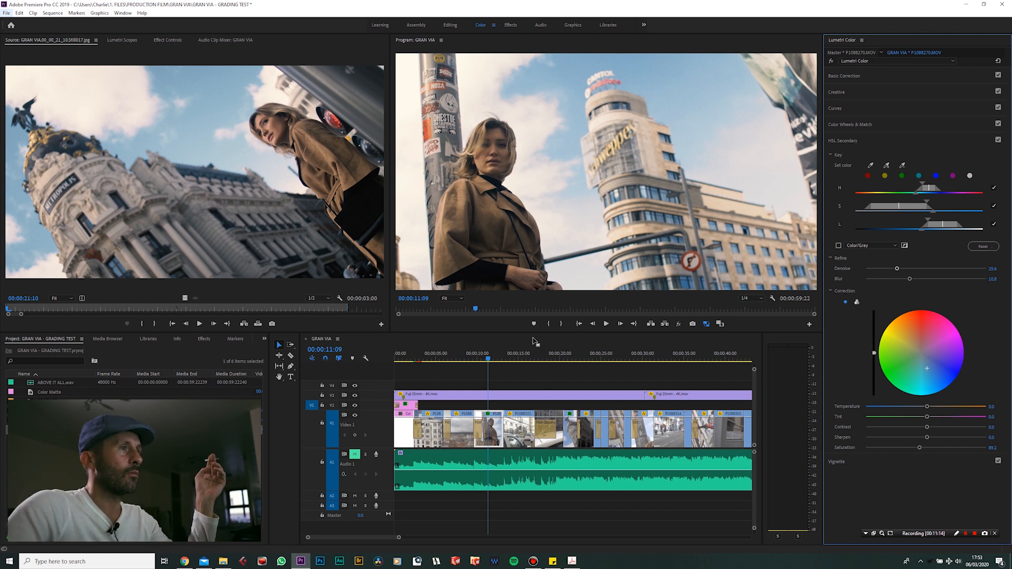
pyautogui.hotkey('ctrl', 's')
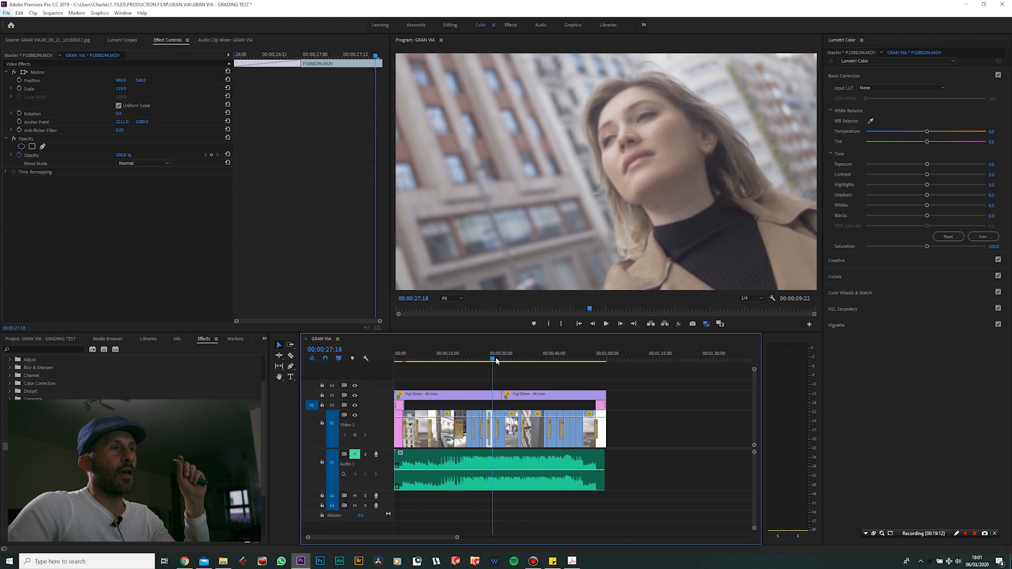
# Step through the sequence from the Metro sign shot to about 00:00:44:04 to examine the grading of the remaining shots
pyautogui.click(496, 357)
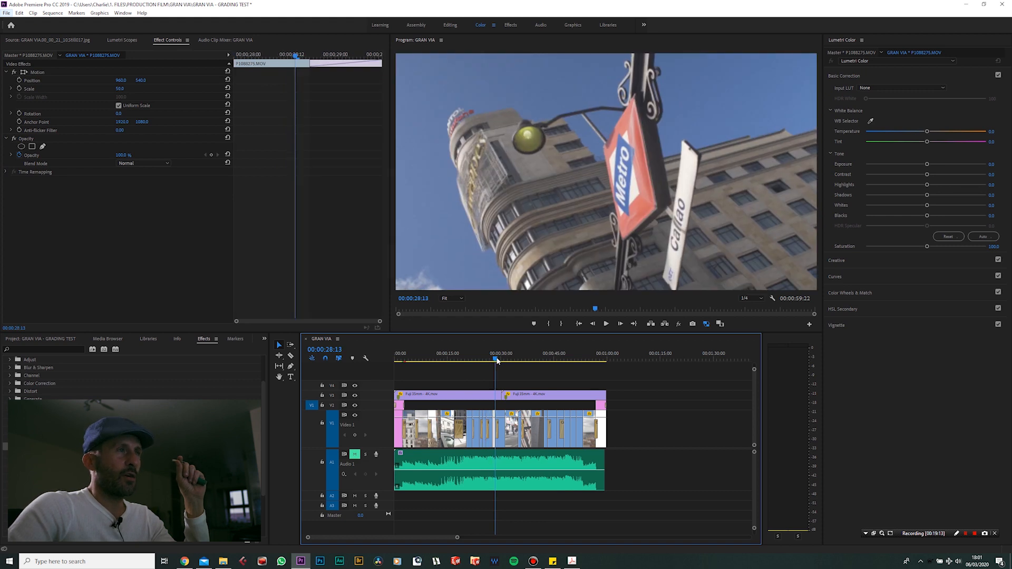
pyautogui.scroll(-2, 522, 387)
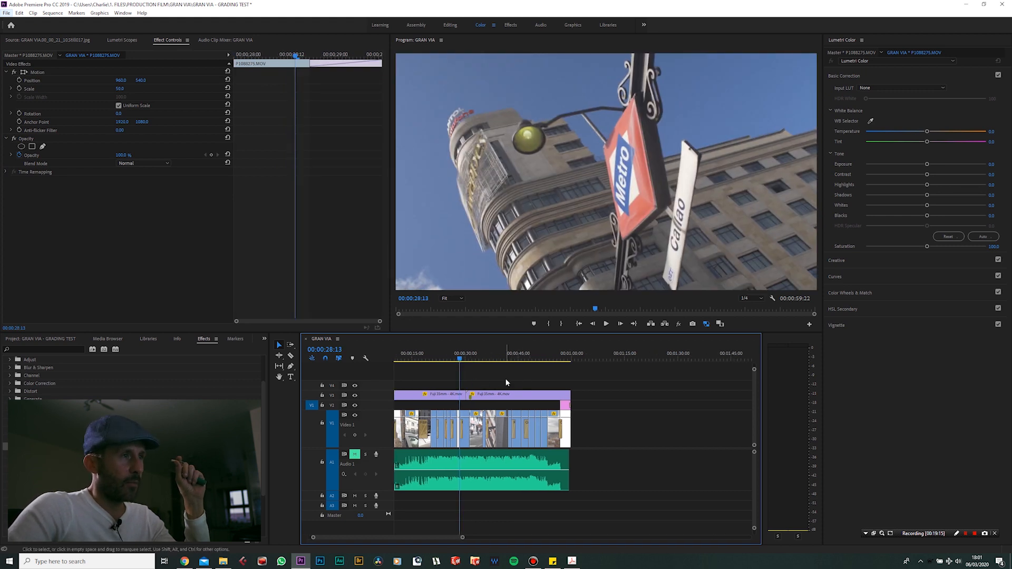
pyautogui.scroll(1, 506, 381)
pyautogui.click(526, 358)
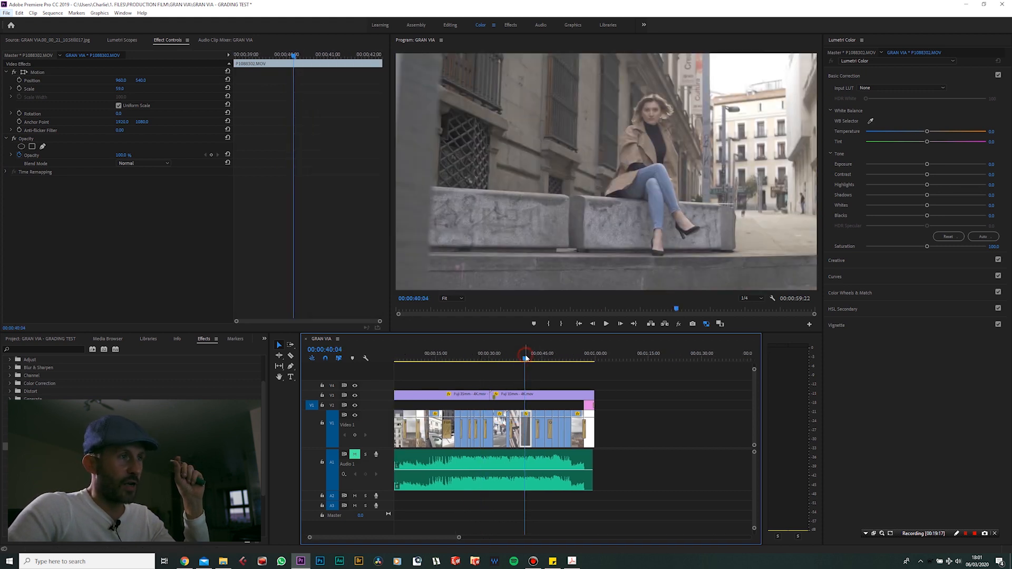
pyautogui.scroll(-2, 530, 373)
pyautogui.click(487, 359)
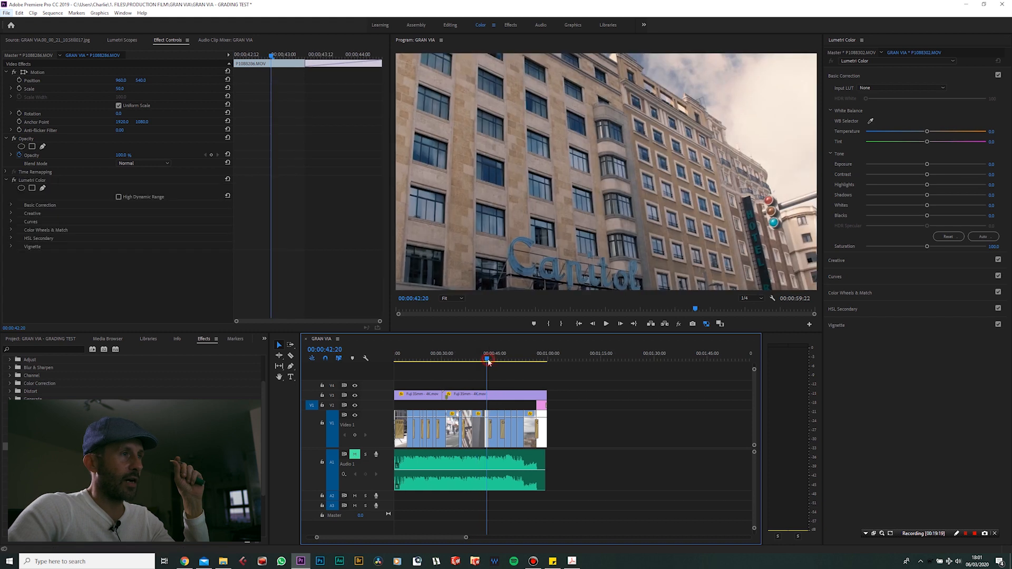
pyautogui.click(493, 359)
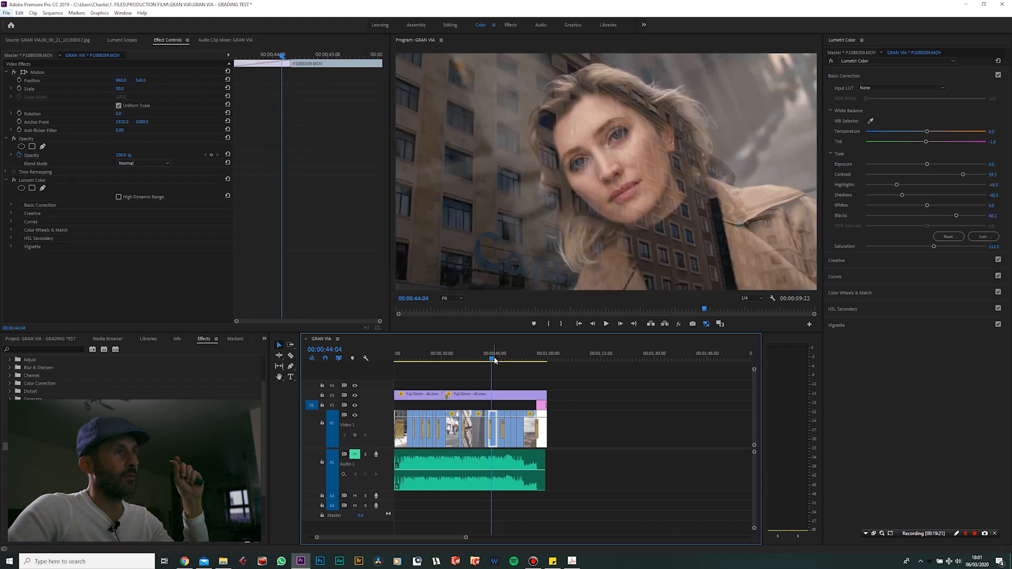
# Apply the Cosmo skin-smoothing effect to the woman's close-up clip at about 00:00:44:15
pyautogui.click(495, 359)
pyautogui.moveTo(495, 361); pyautogui.dragTo(495, 361)
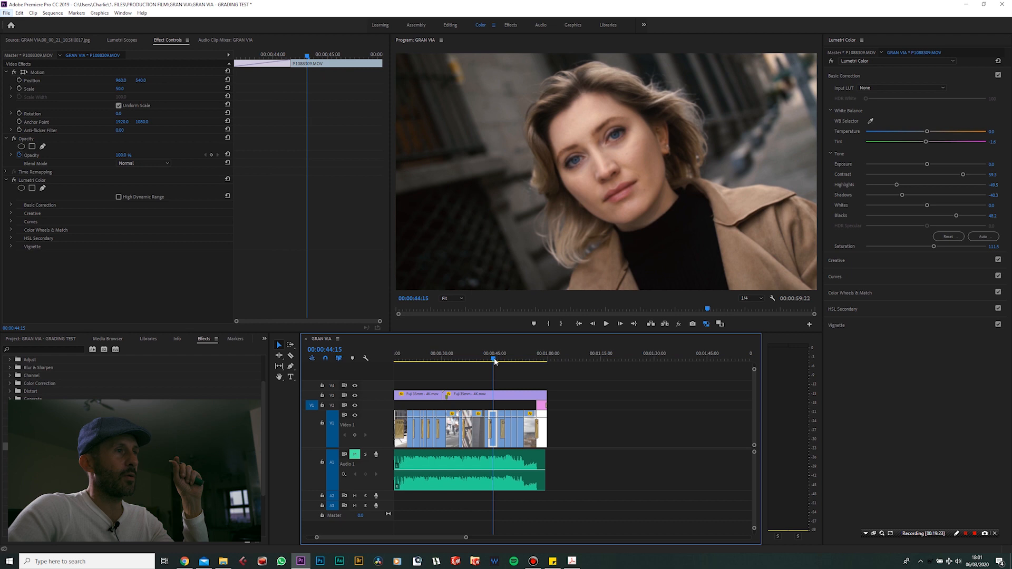
pyautogui.moveTo(464, 538); pyautogui.dragTo(407, 537)
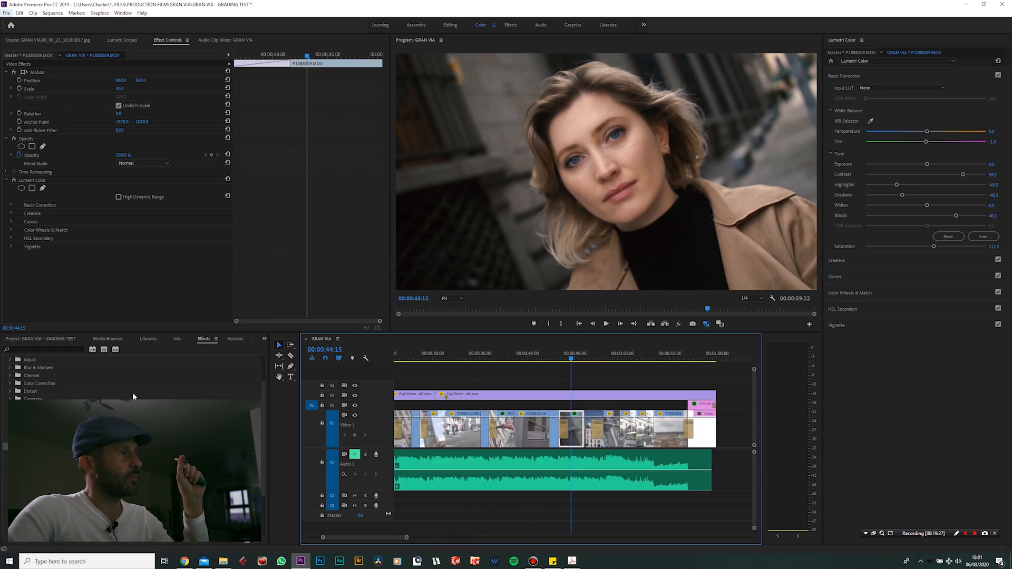
pyautogui.moveTo(53, 448); pyautogui.dragTo(574, 423)
pyautogui.press('=')
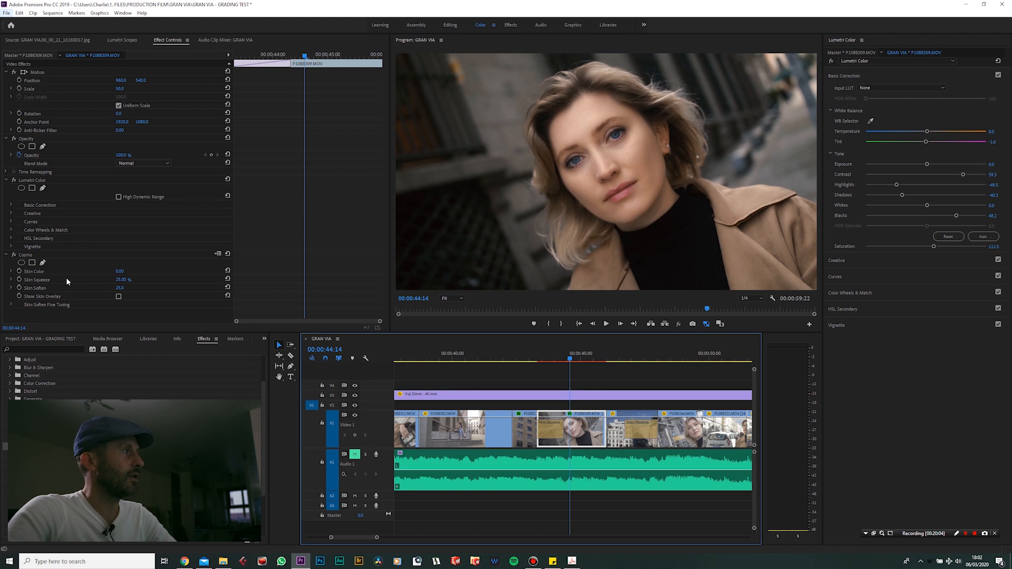
# Set Cosmo's Skin Squeeze to 15% and Skin Soften to 15, and toggle the effect to compare the woman's skin
pyautogui.click(124, 279)
pyautogui.write('15')
pyautogui.press('Tab')
pyautogui.write('15')
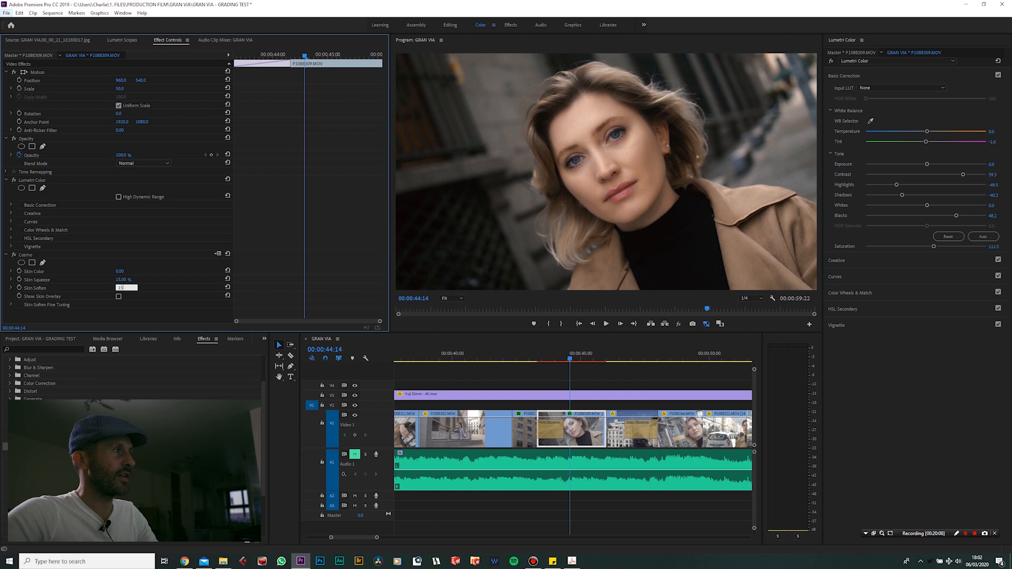
pyautogui.press('Tab')
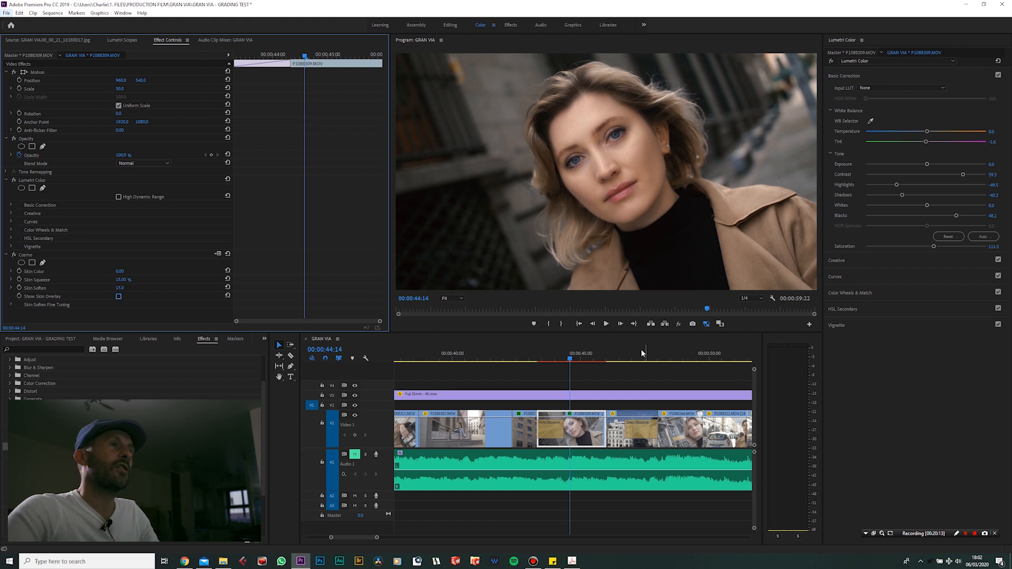
pyautogui.click(14, 255)
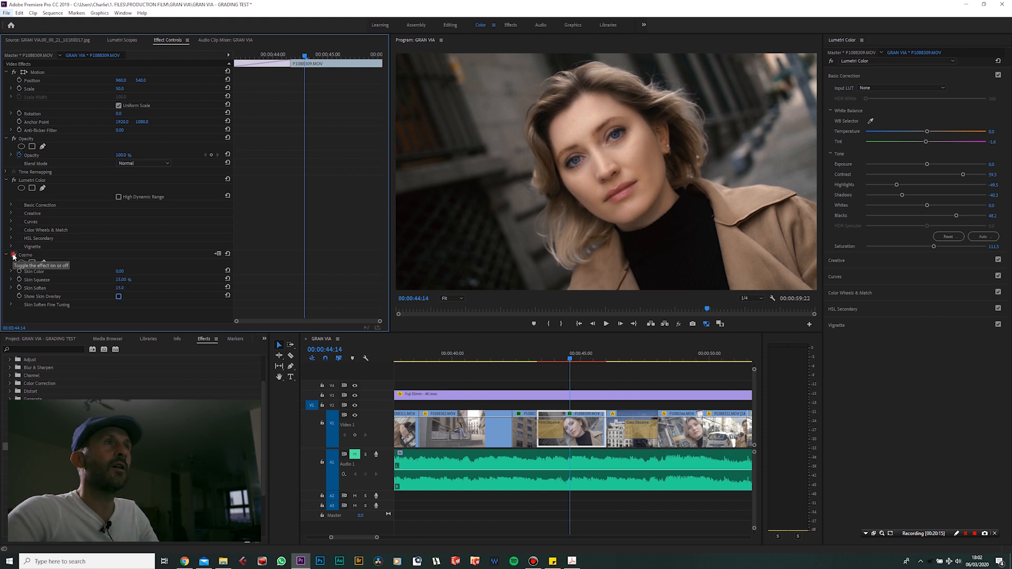
pyautogui.click(13, 255)
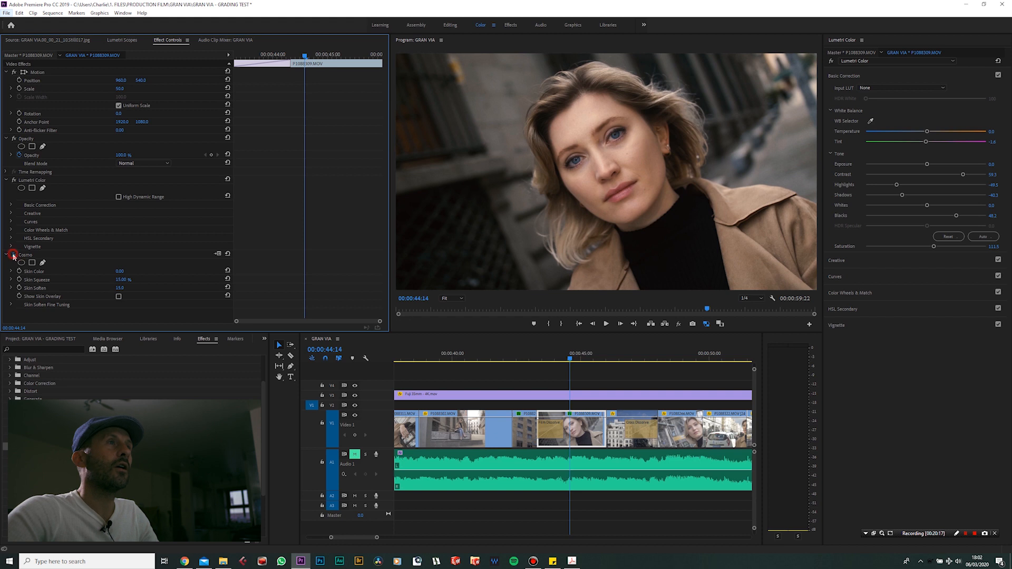